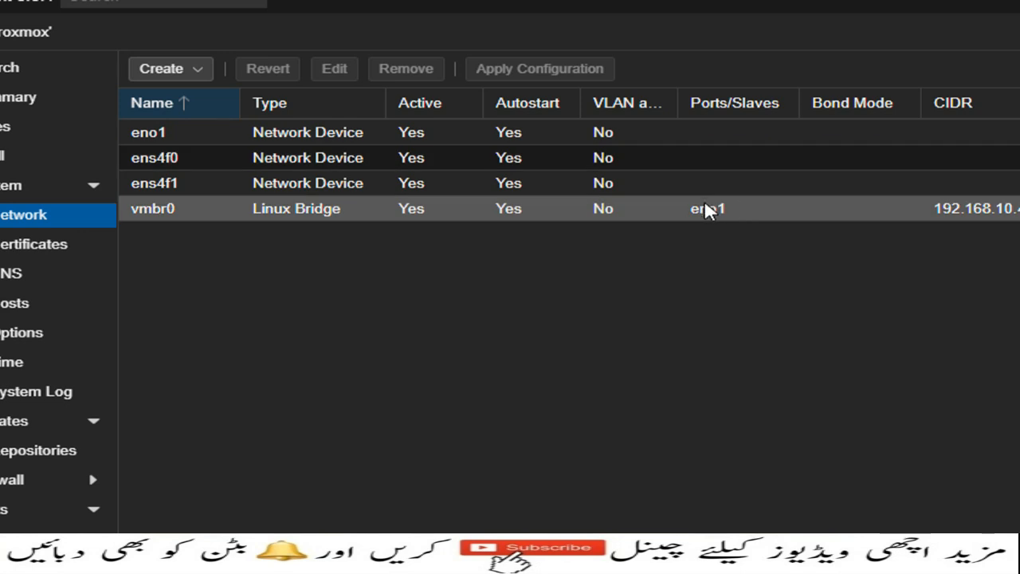
left_click(140, 88)
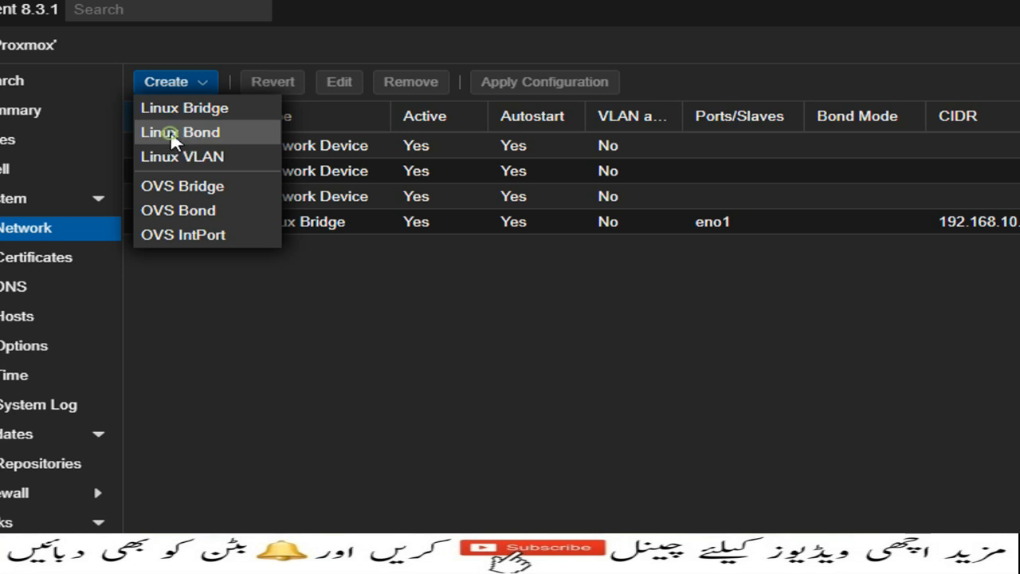
left_click(173, 134)
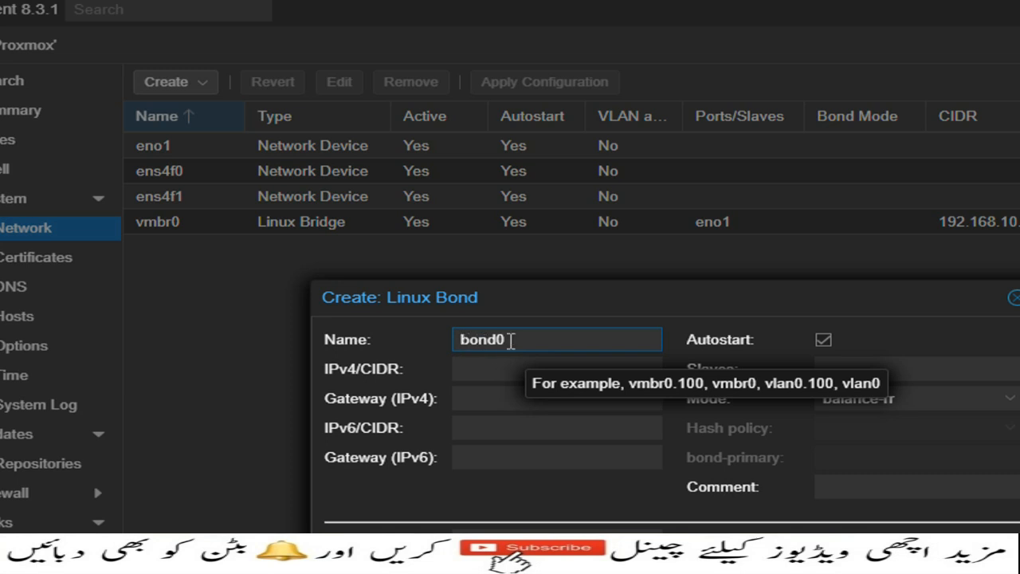
left_click(478, 370)
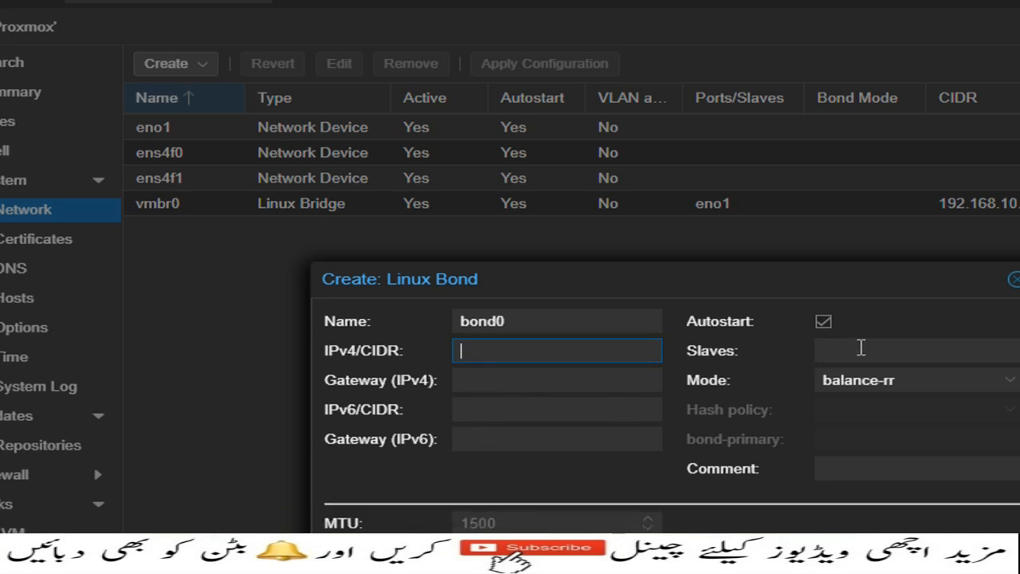
left_click(861, 347)
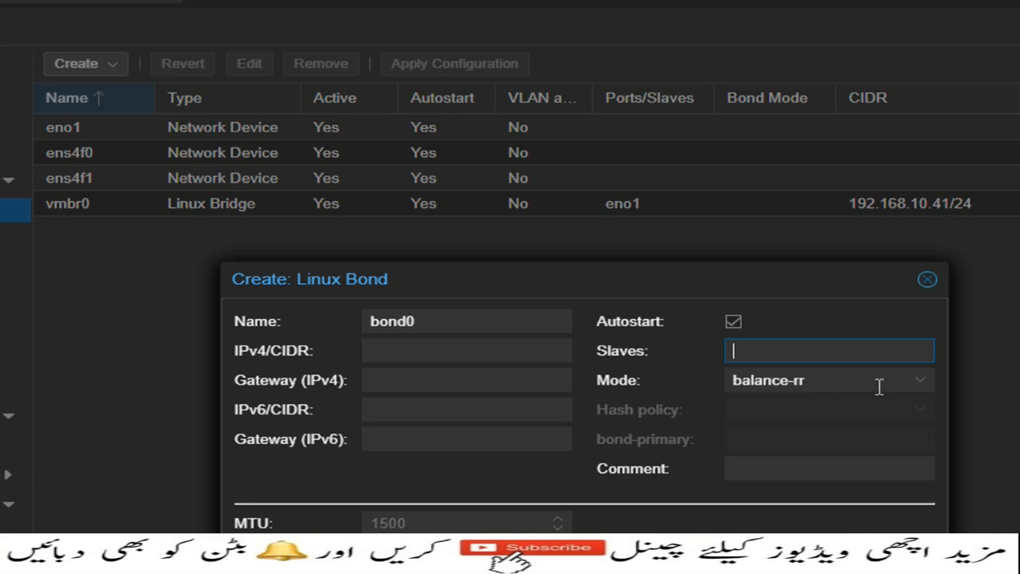
left_click(896, 384)
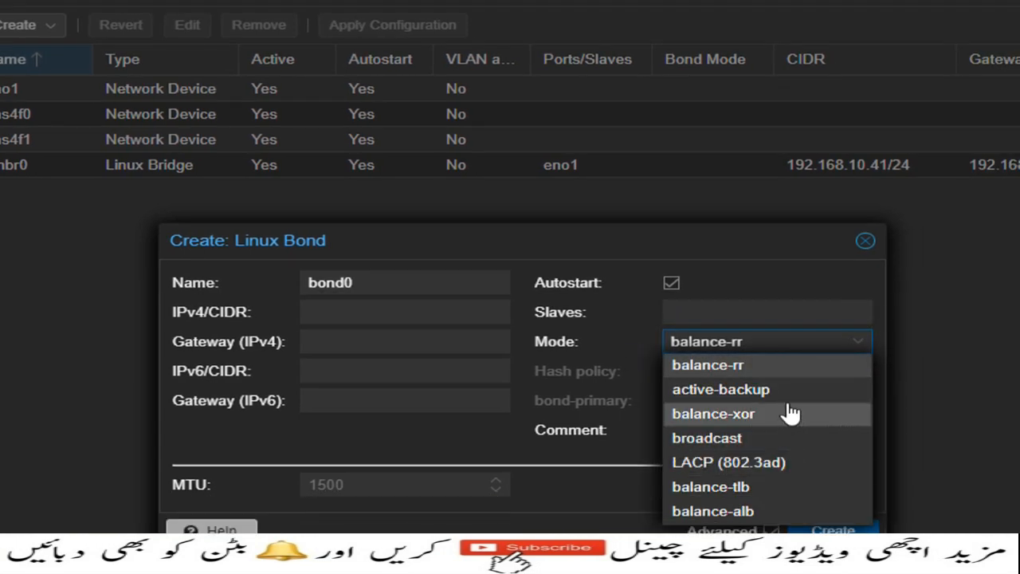
left_click(765, 320)
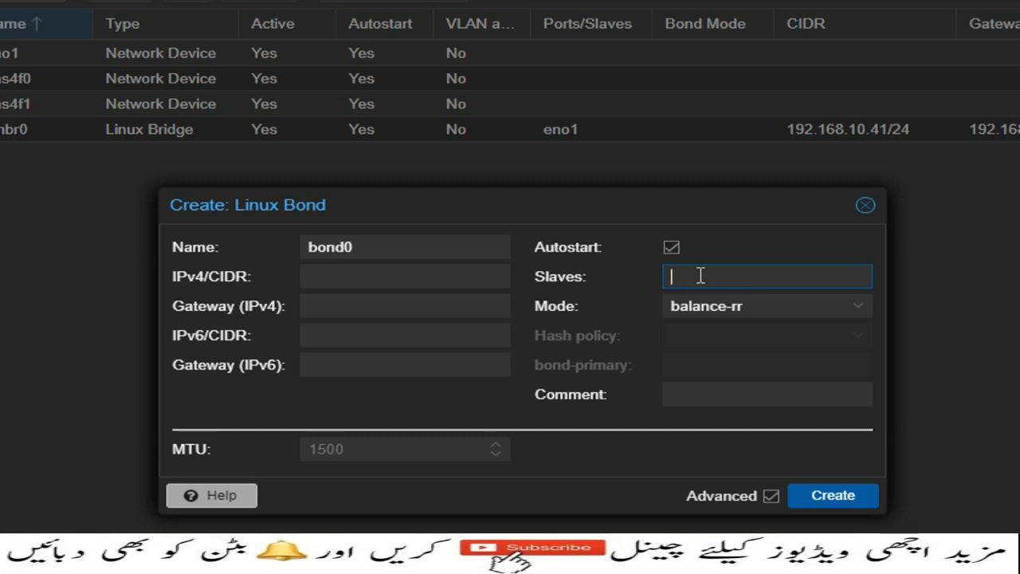
left_click(866, 205)
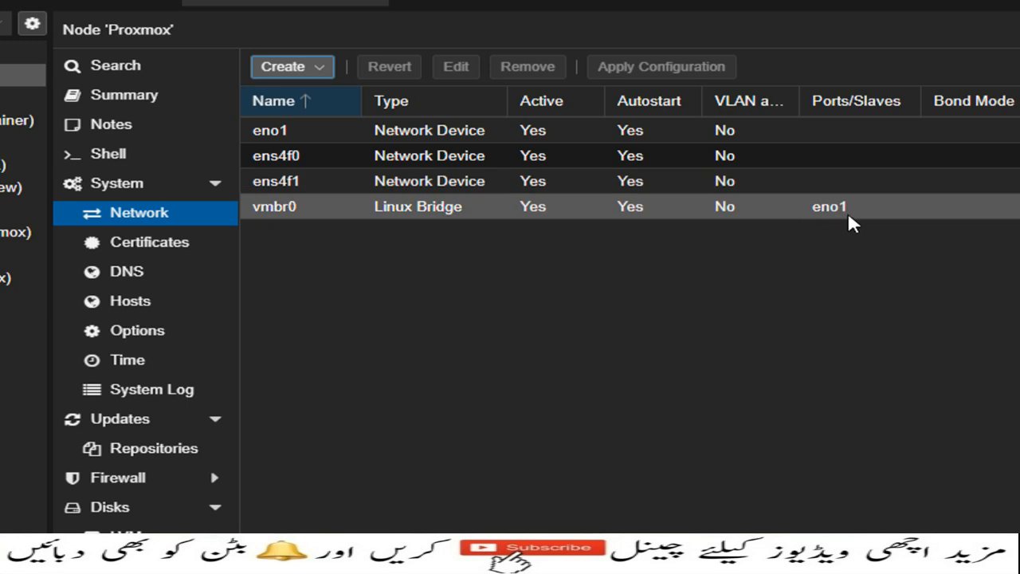
Copy the device name from the settings of the network device ens4f0.
double_click(282, 159)
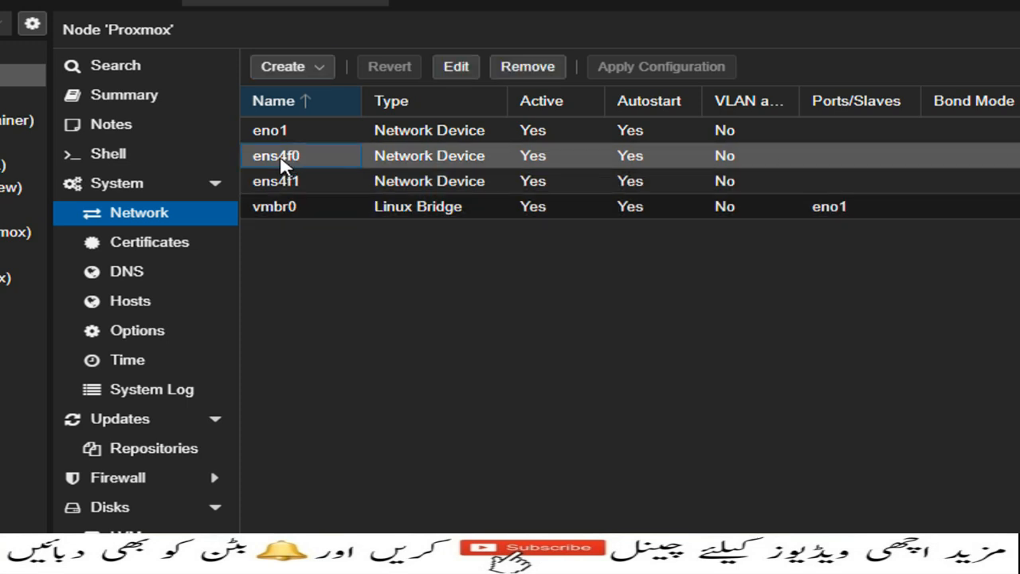
double_click(614, 340)
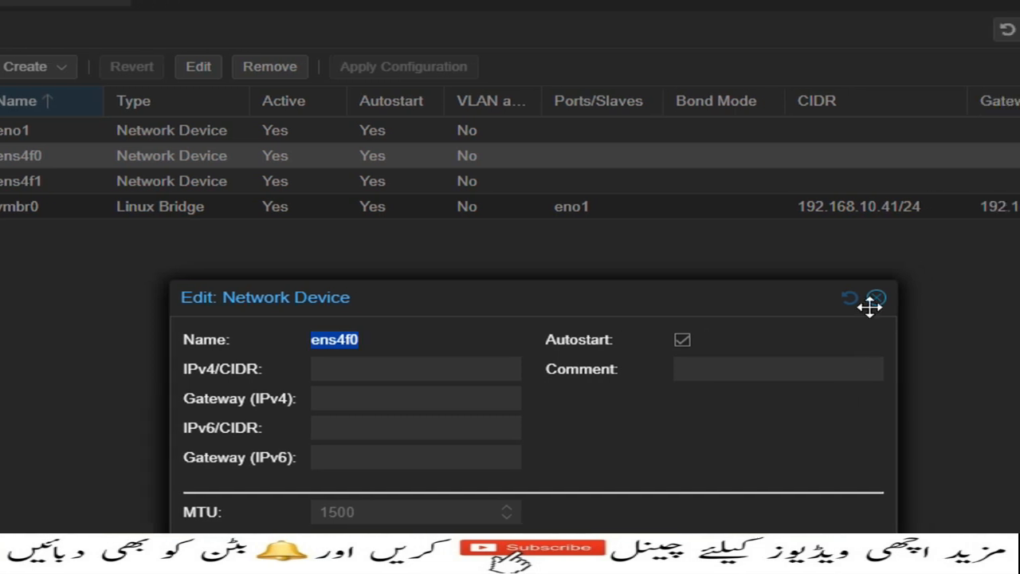
left_click(870, 300)
Create the Linux bond bond0 with slave ens4f0 and mode balance-rr, and review its lines in the pending changes.
left_click(84, 69)
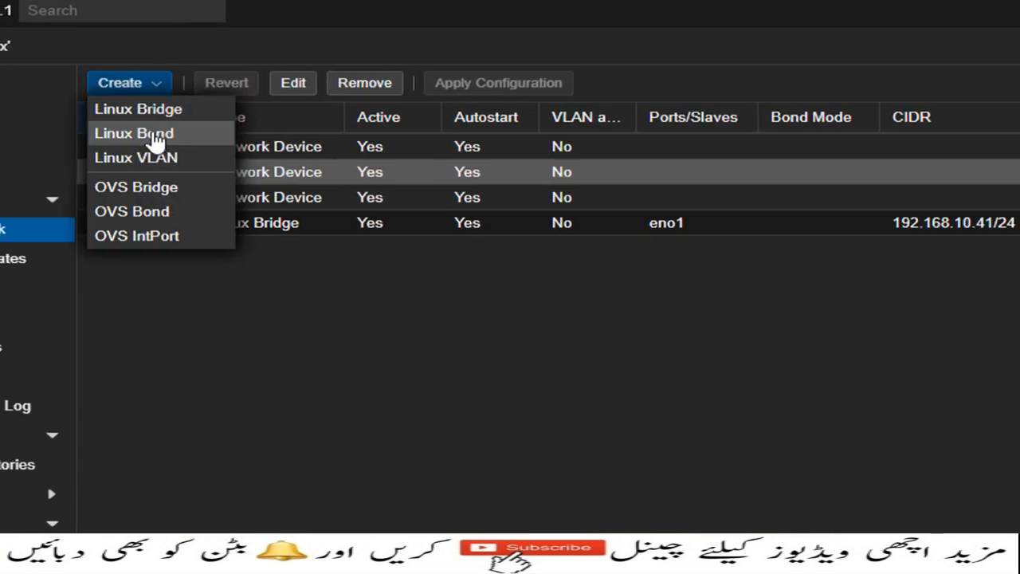
left_click(77, 119)
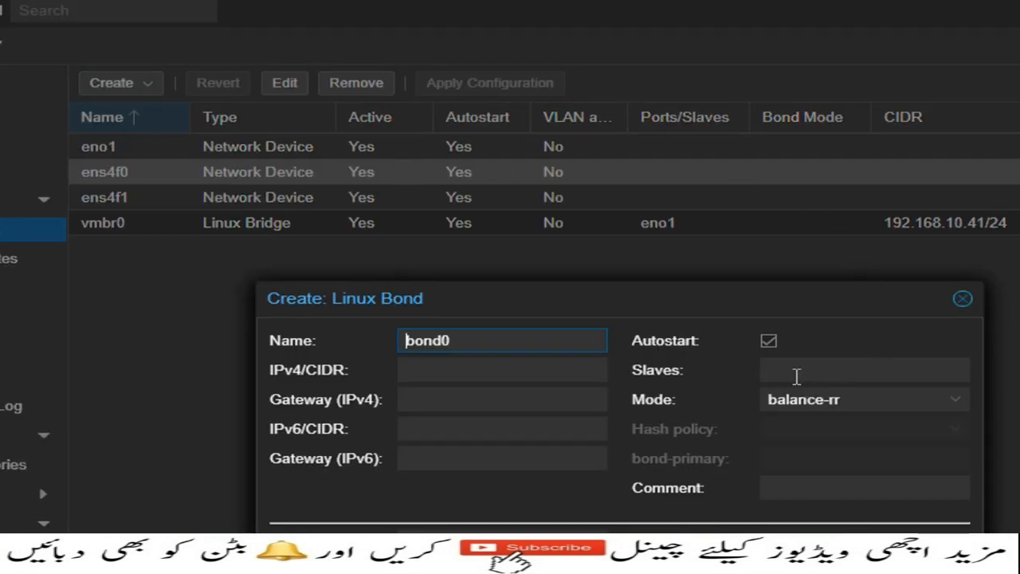
left_click(800, 372)
type("ens4f0")
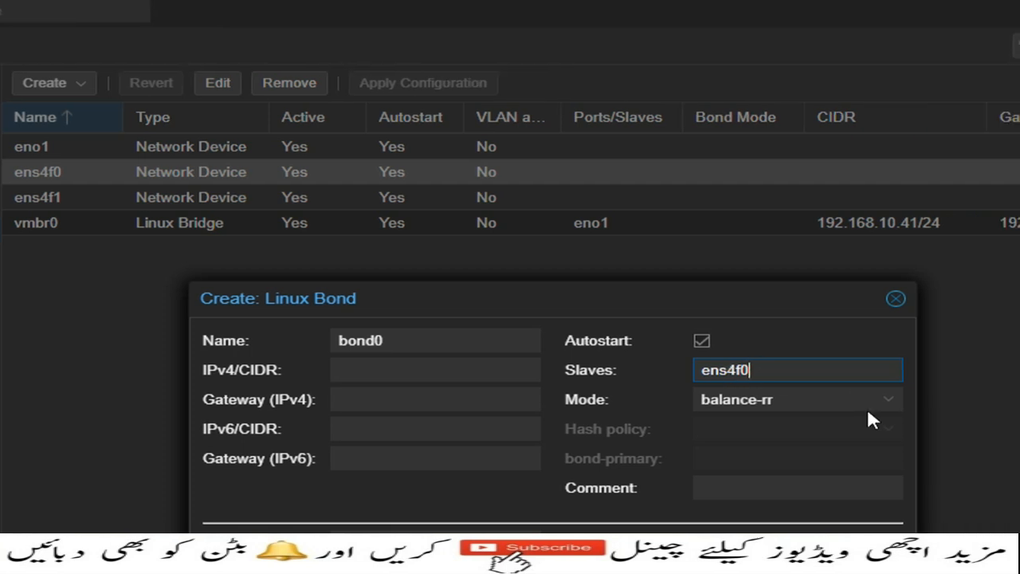
left_click(953, 401)
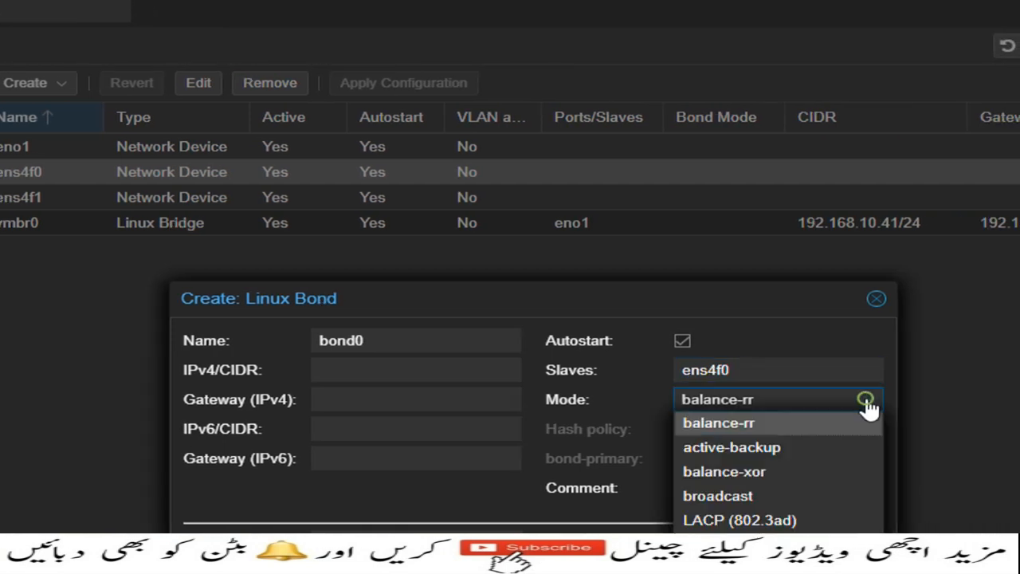
left_click(801, 423)
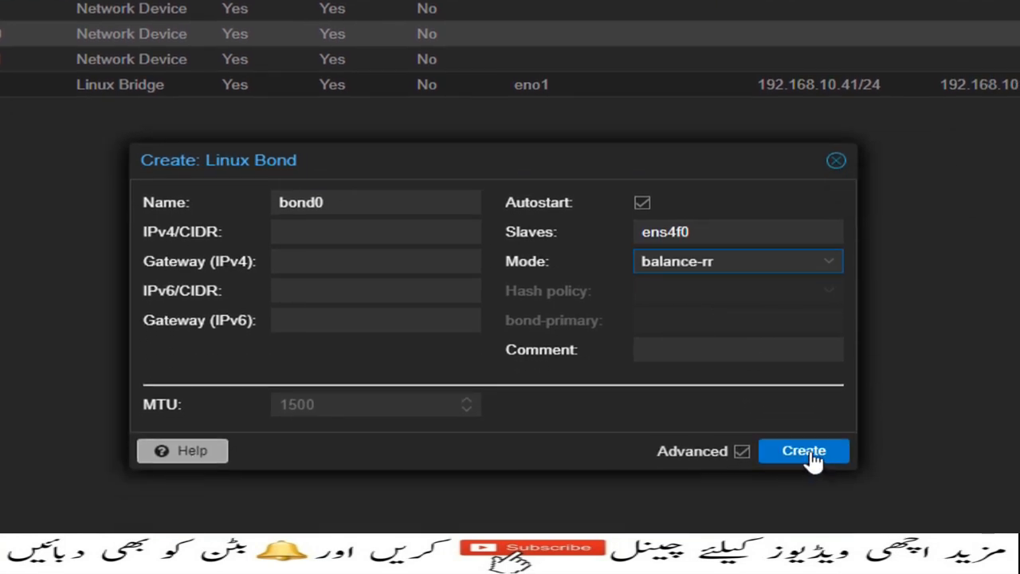
left_click(844, 503)
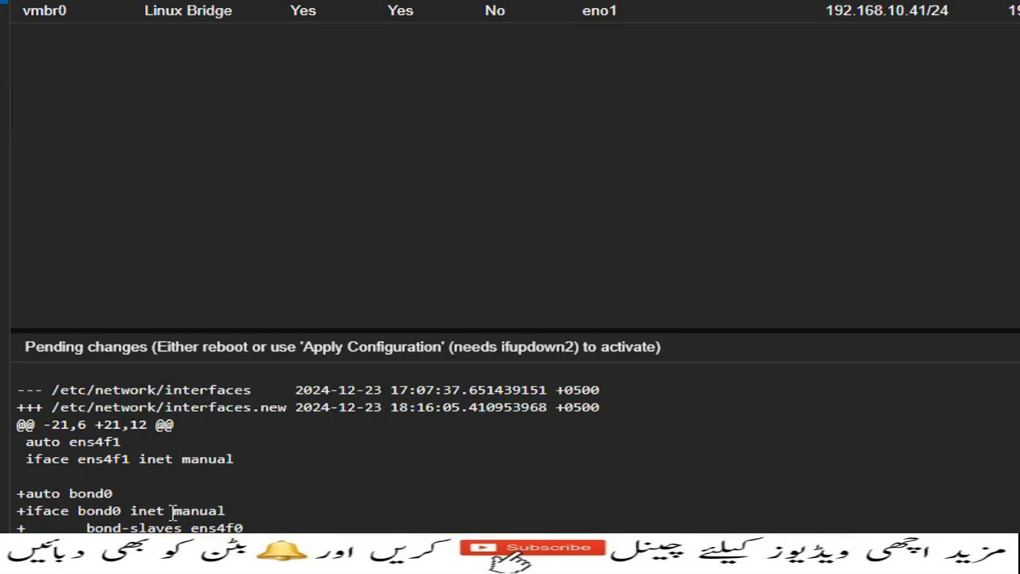
left_click_drag(154, 425, 295, 425)
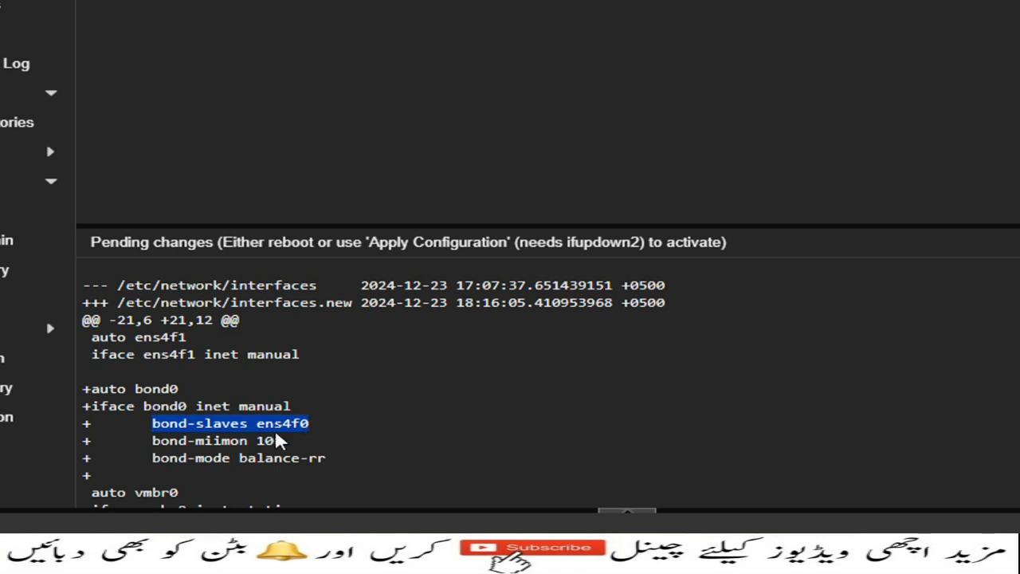
left_click_drag(153, 441, 257, 441)
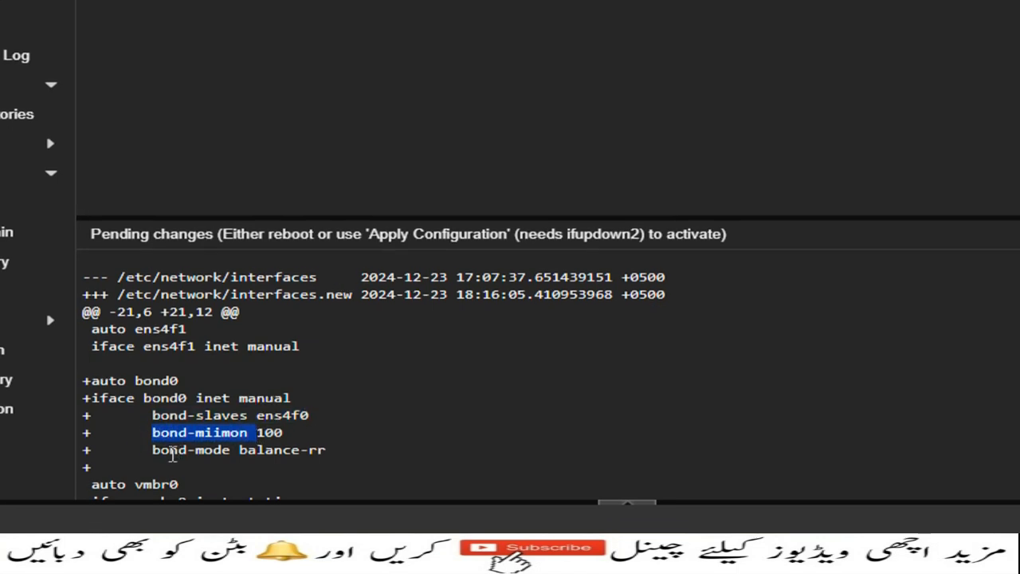
left_click_drag(158, 452, 344, 458)
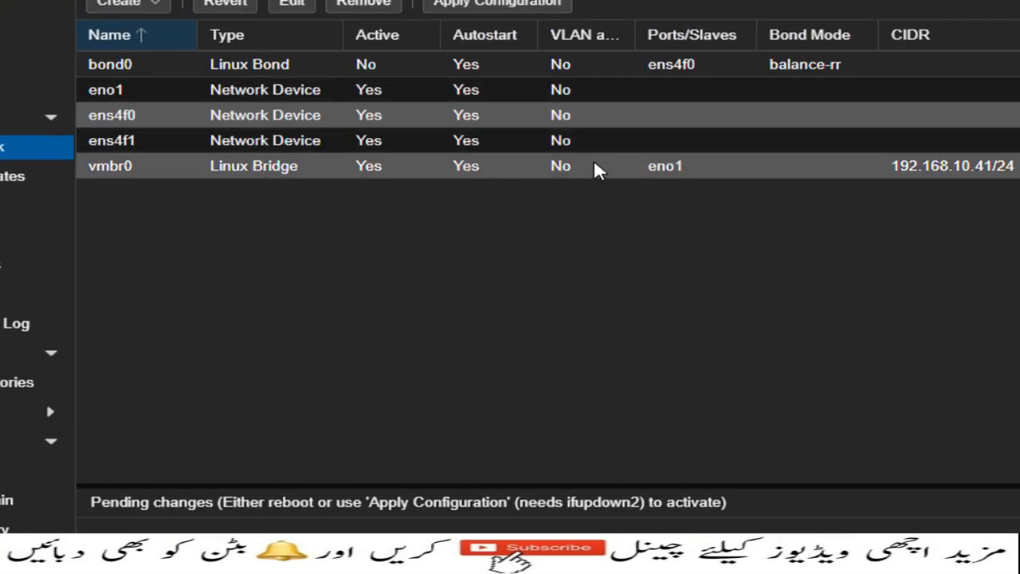
Set the bridge ports of the Linux bridge vmbr0 to bond0.
double_click(426, 166)
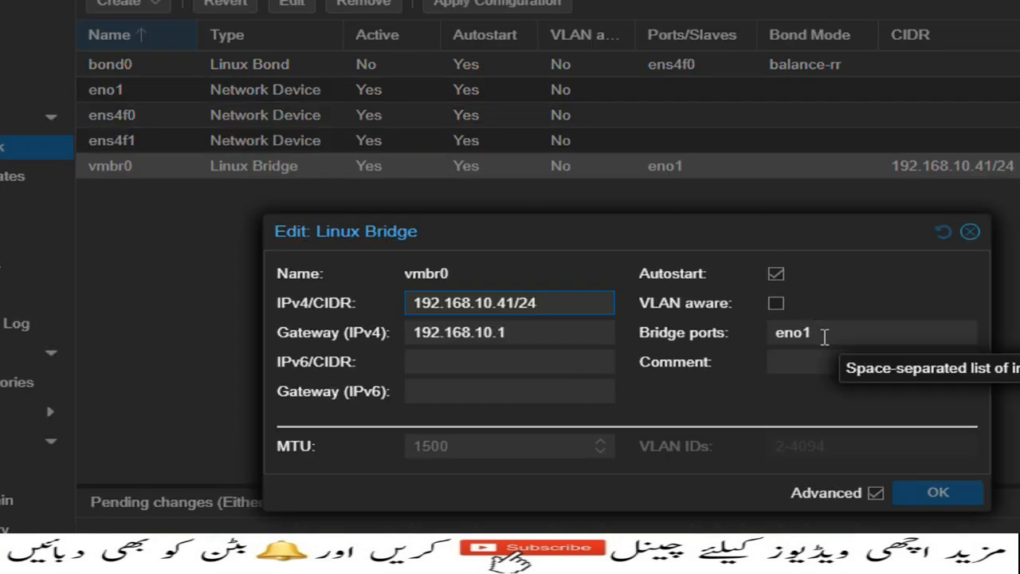
left_click_drag(823, 331, 763, 331)
key("BackSpace")
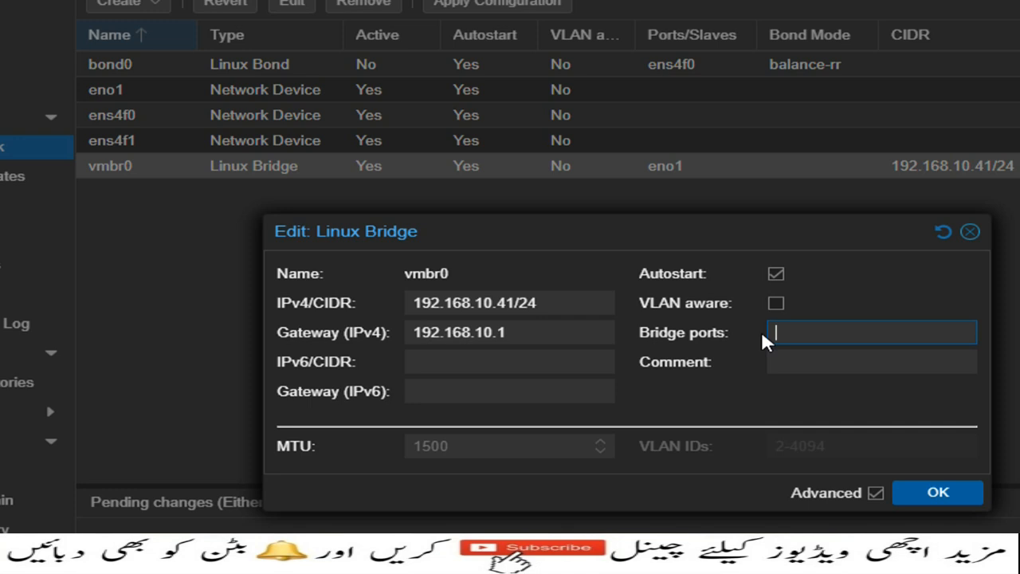
type("bond0")
left_click(884, 483)
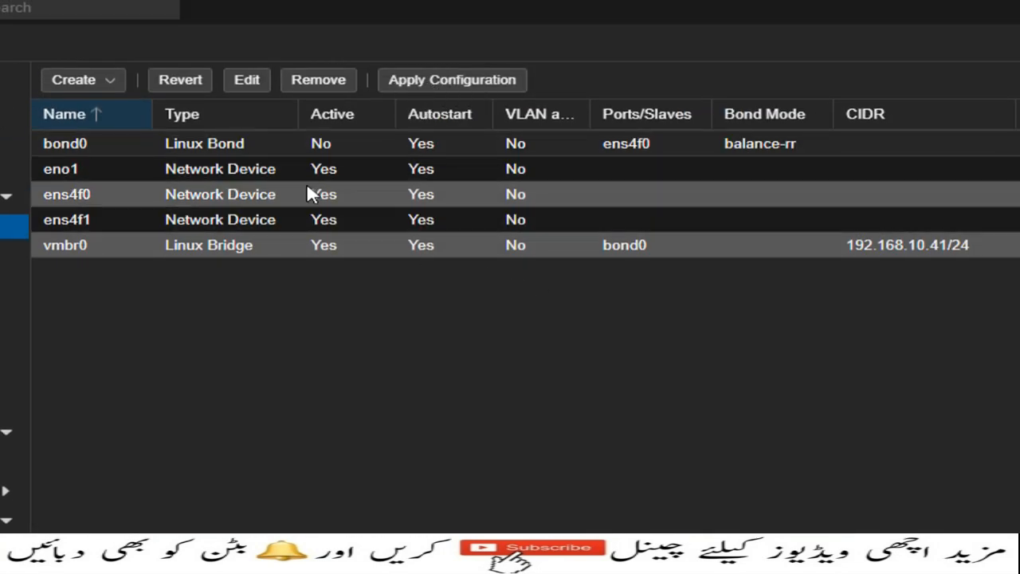
Add eno1 in front of ens4f0 in the slaves of bond0.
double_click(207, 153)
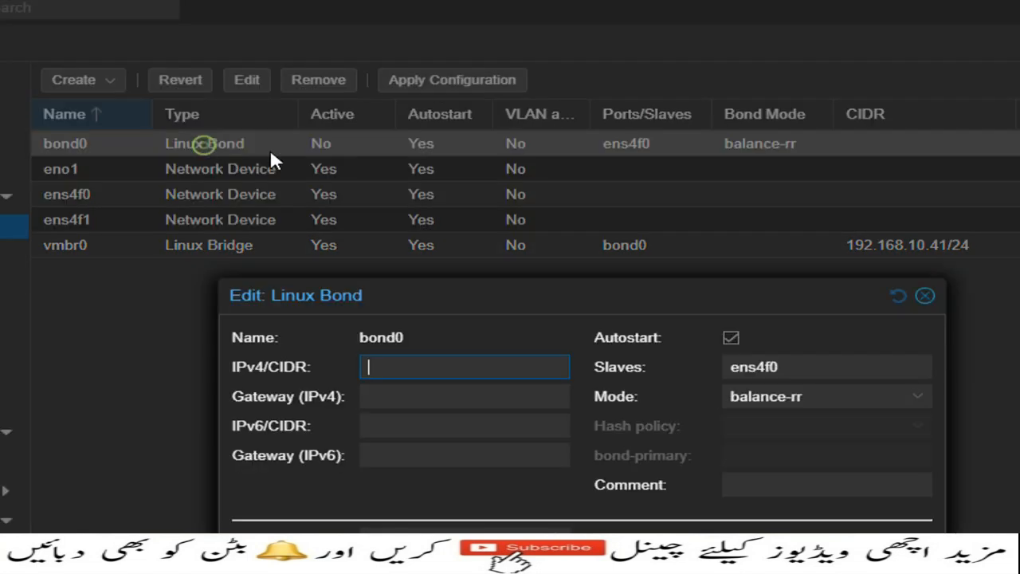
left_click(807, 369)
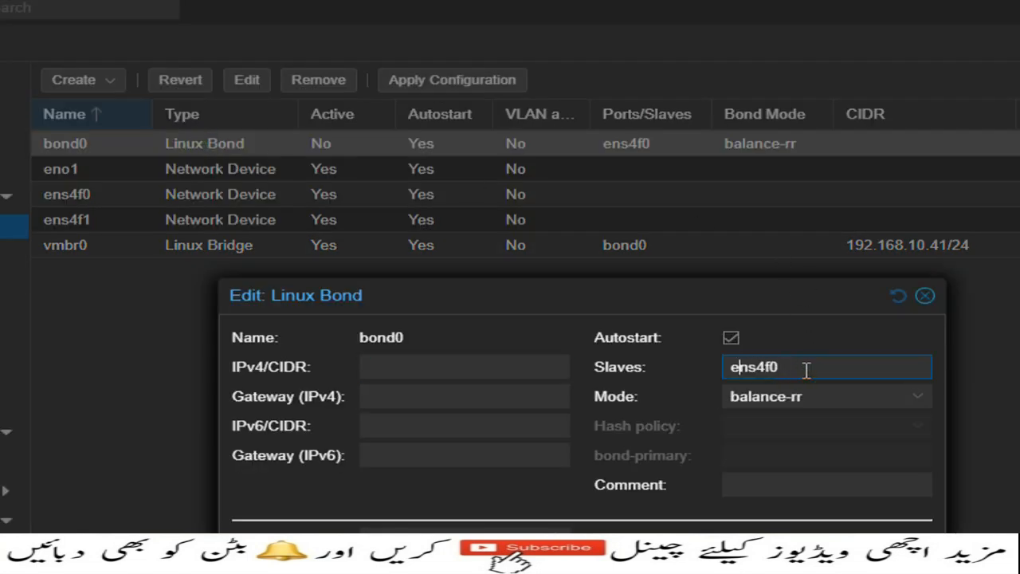
type("eno1")
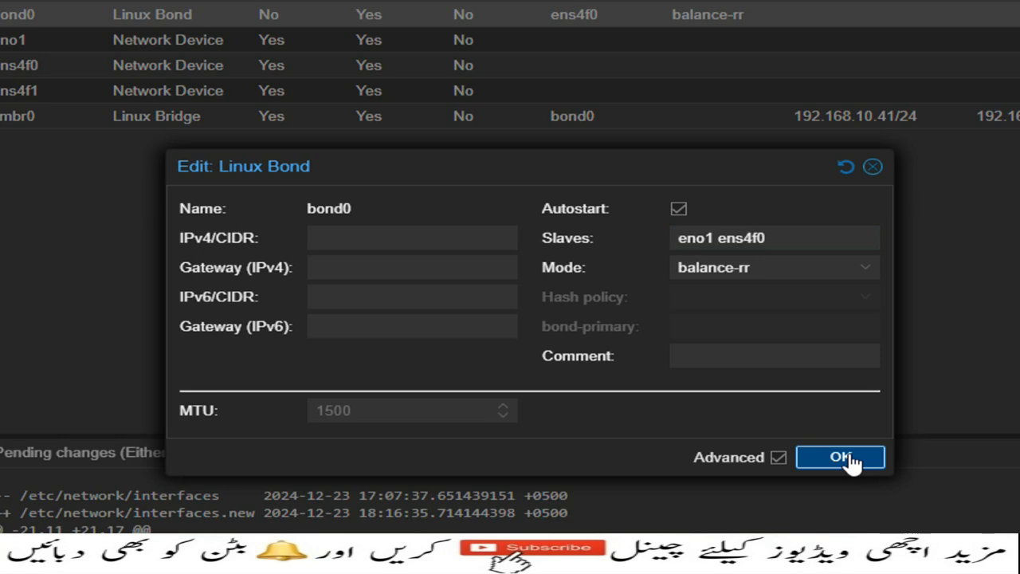
left_click(845, 458)
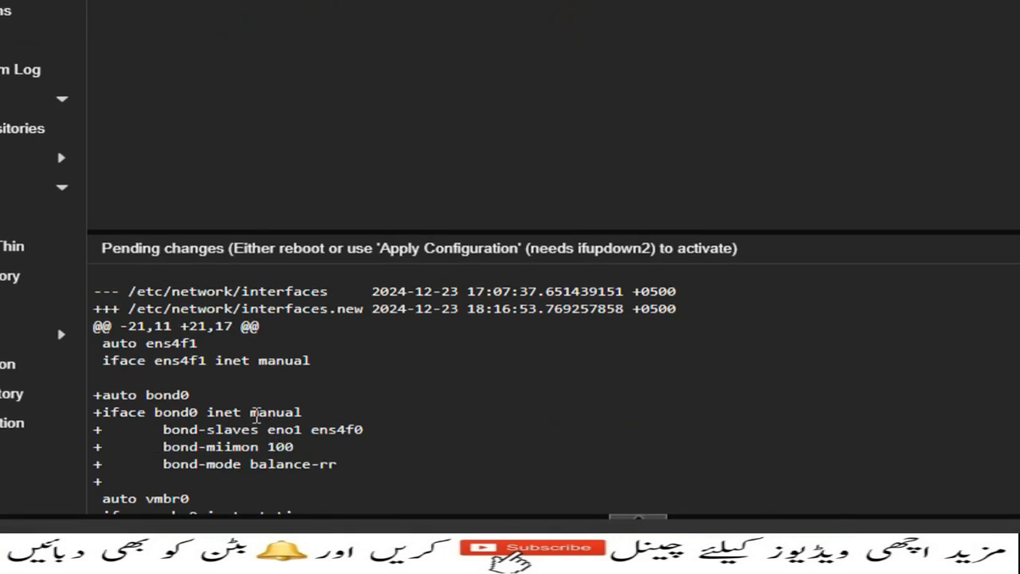
Check the bond-slaves line in the pending changes and apply the network configuration.
left_click_drag(165, 429, 380, 434)
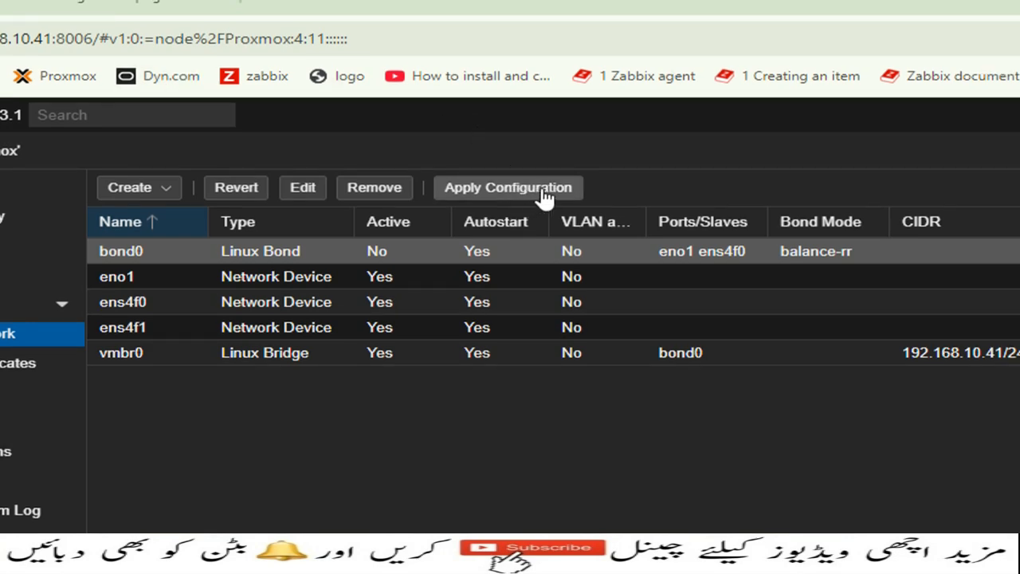
left_click(544, 197)
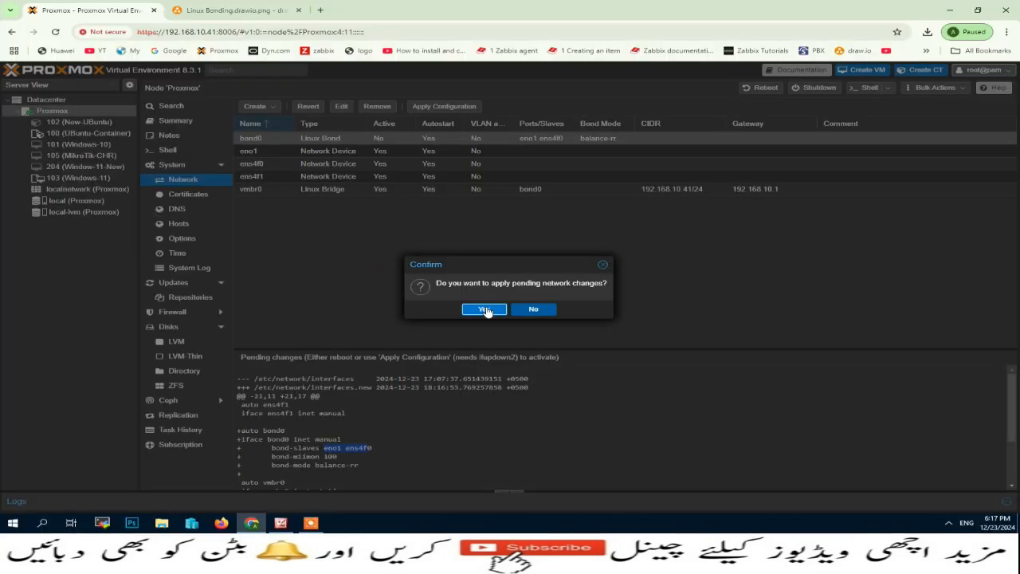
left_click(590, 402)
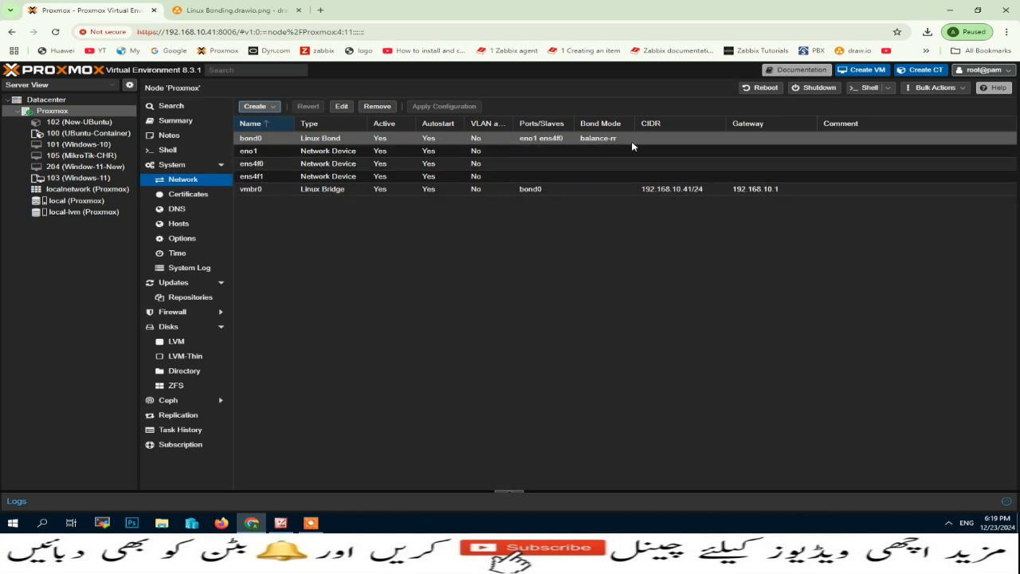
Copy the device name from the settings of the network device ens4f1.
double_click(275, 177)
left_click_drag(426, 246, 395, 247)
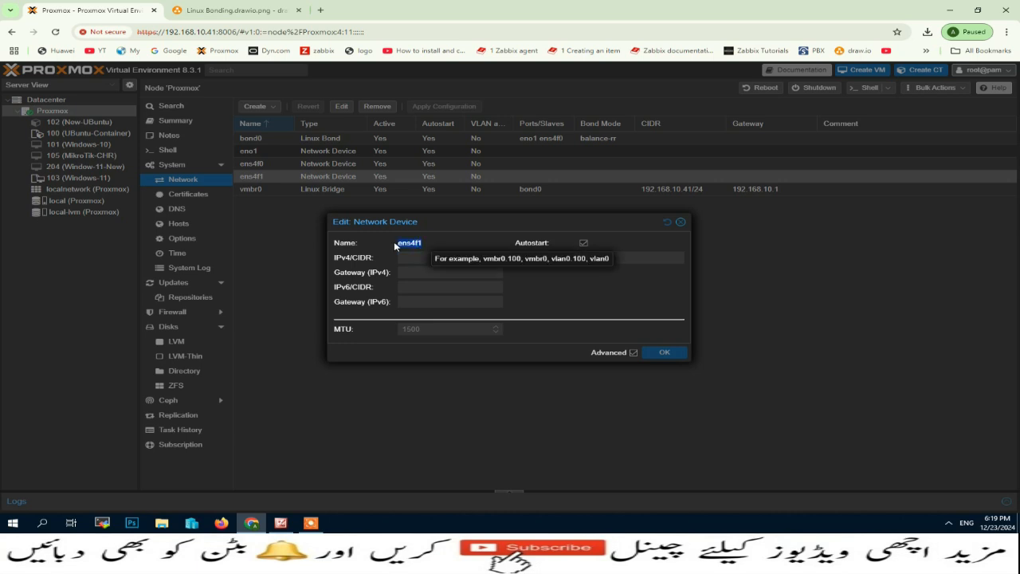
left_click(681, 221)
Add ens4f1 as the third slave of bond0 and apply the pending network changes.
double_click(450, 140)
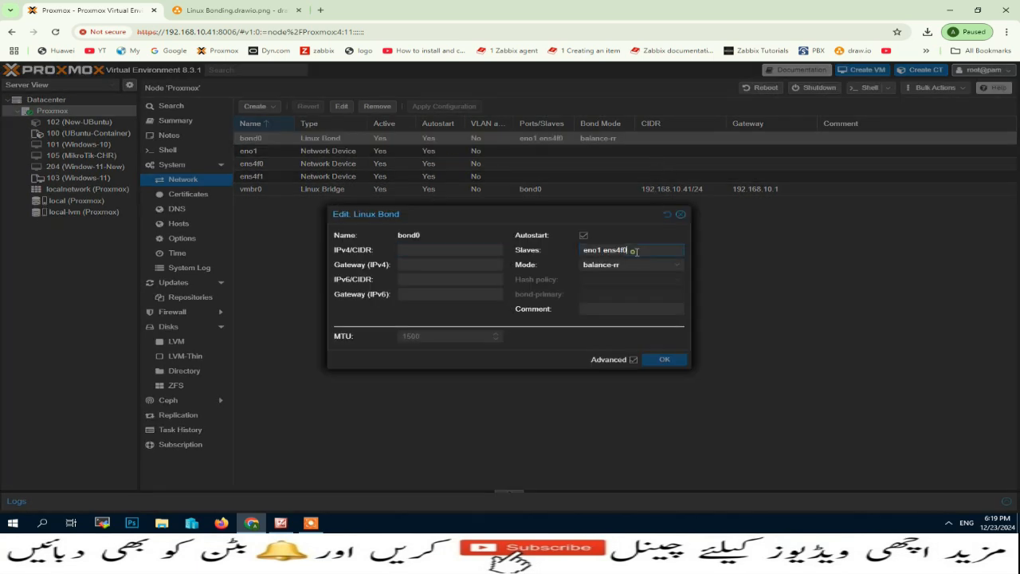
type("ens4f1")
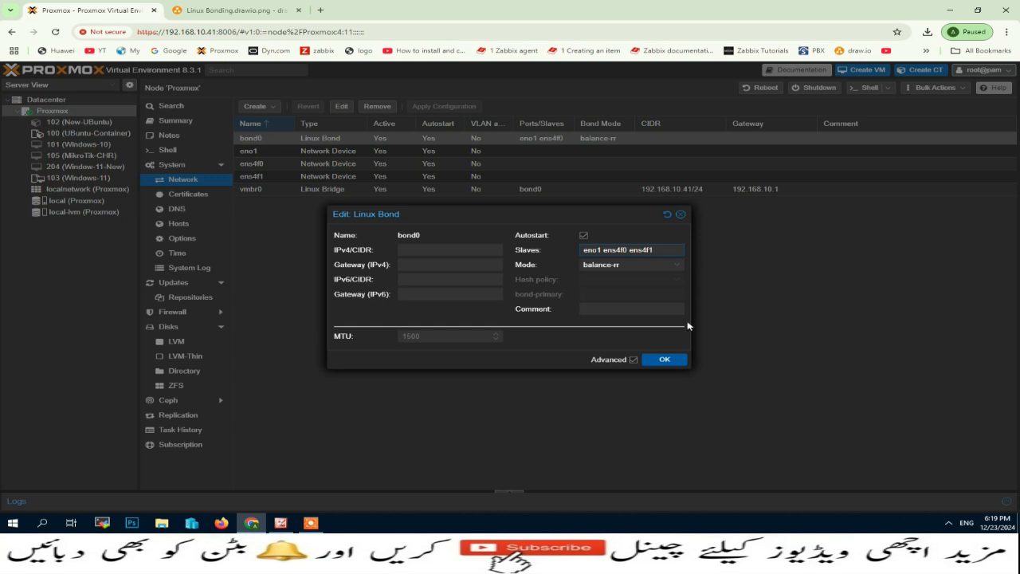
left_click(669, 359)
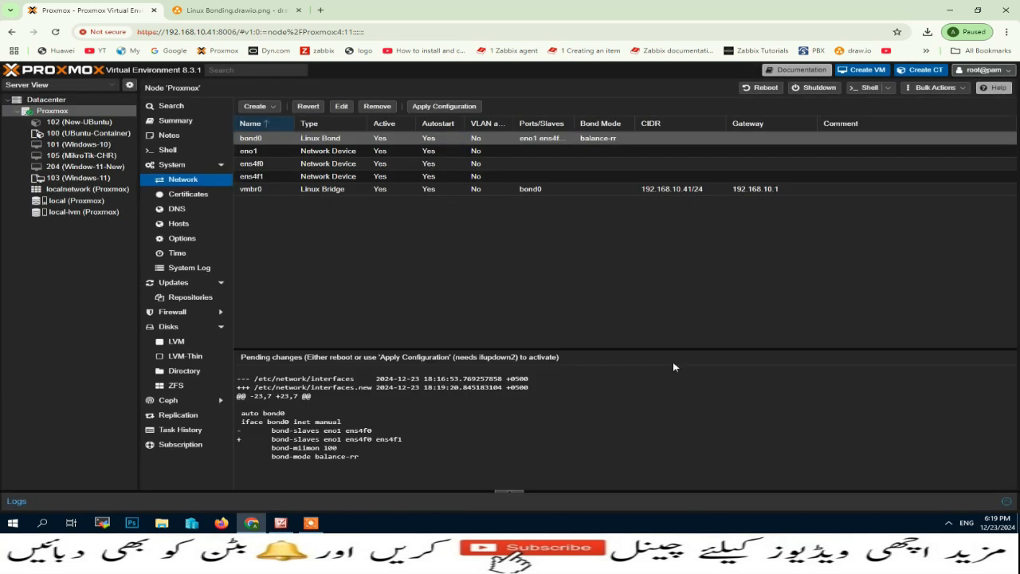
left_click(444, 106)
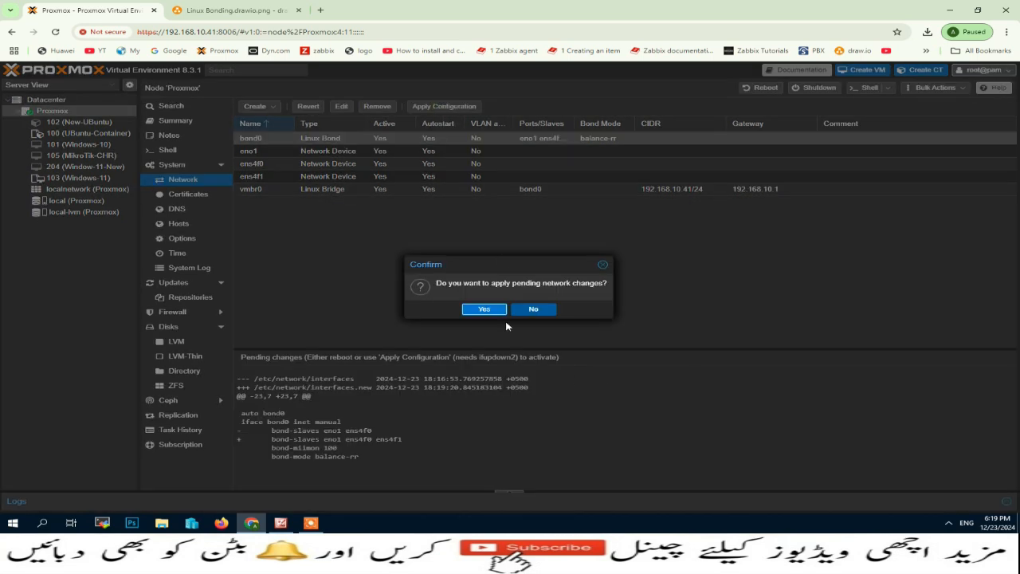
left_click(484, 309)
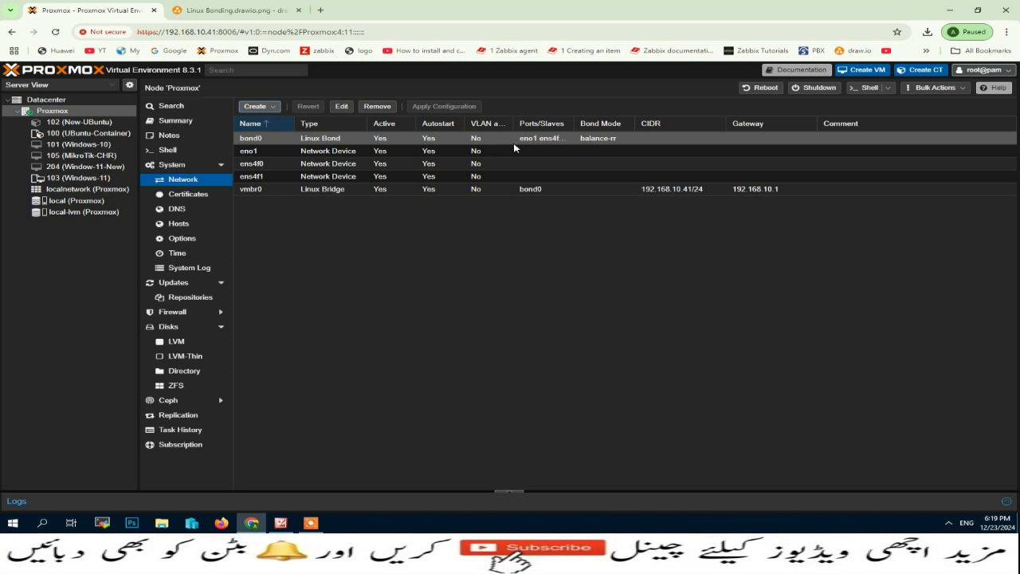
Open the settings of bond0 to check the available bond modes, and switch to the Linux Bonding diagram in draw.io.
double_click(456, 141)
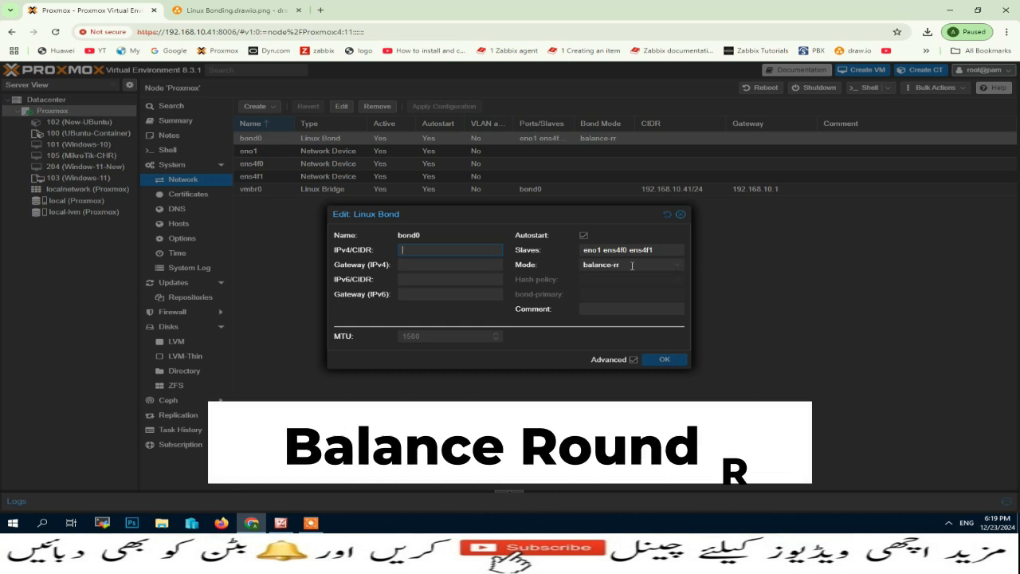
left_click(676, 266)
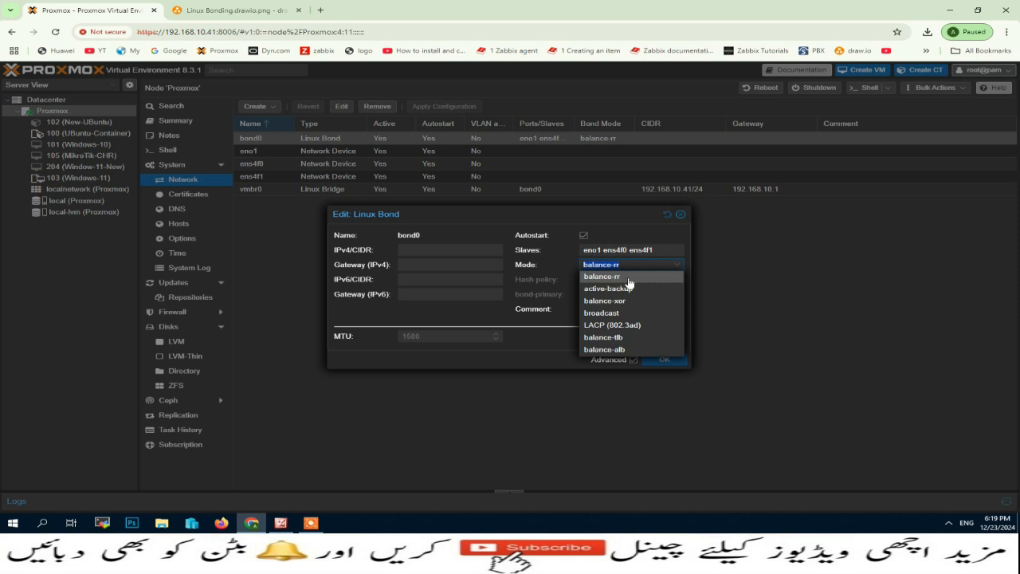
left_click(227, 10)
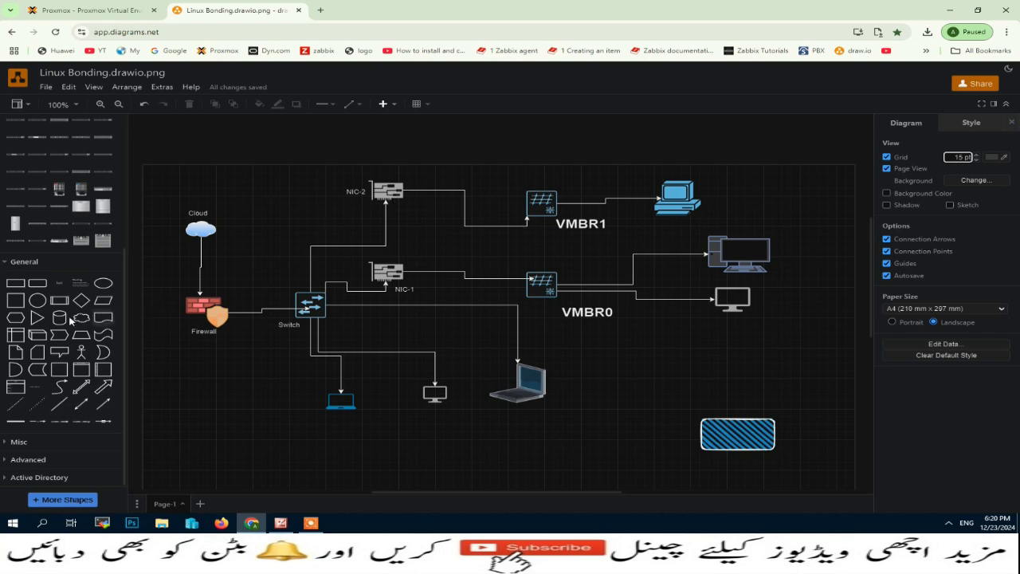
left_click(17, 301)
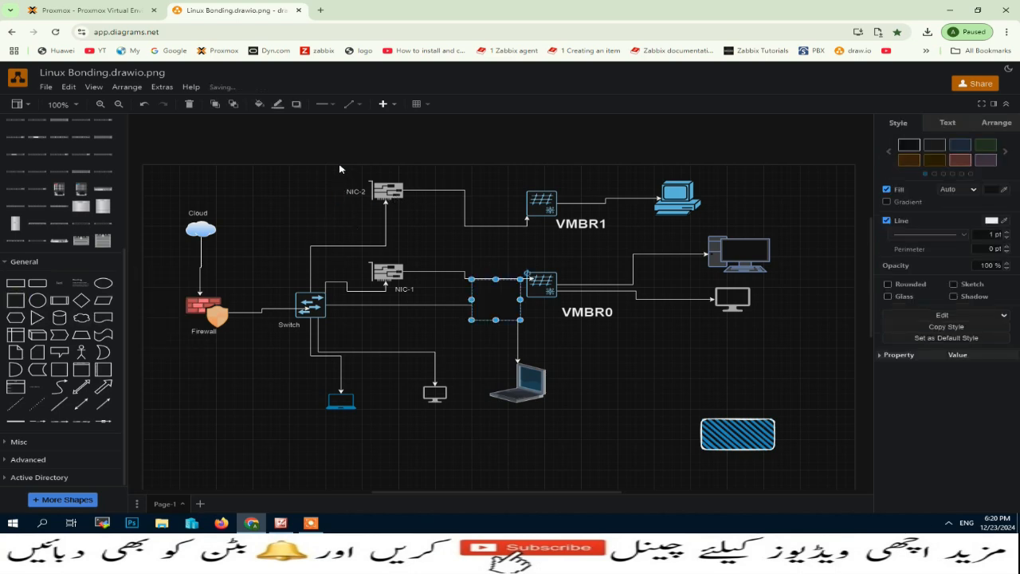
left_click_drag(354, 167, 530, 298)
key("ctrl+z")
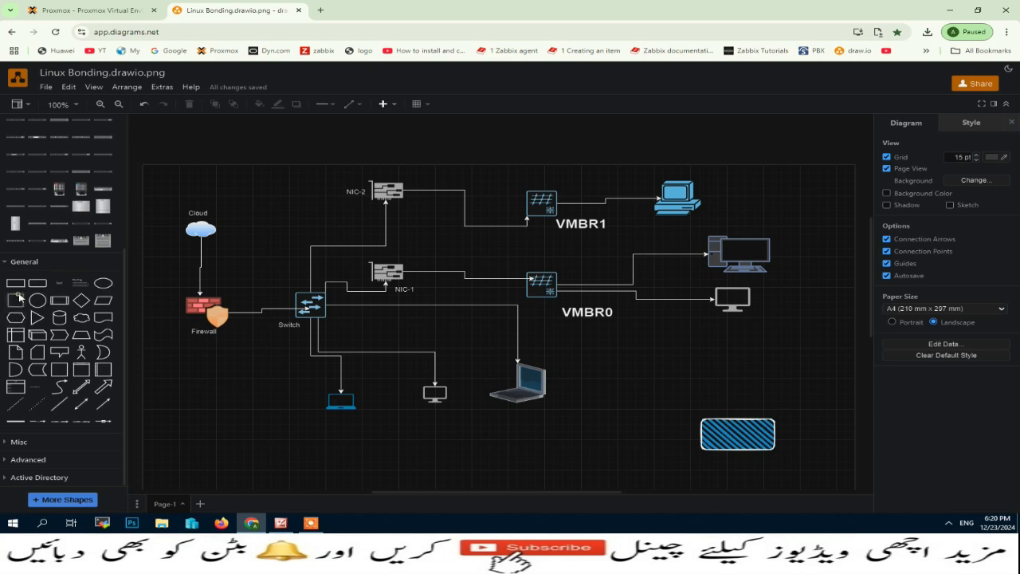
Add a square to the diagram, enlarge it to enclose NIC-1 and NIC-2, and send it to the back.
left_click(17, 298)
left_click_drag(472, 280, 321, 205)
right_click(389, 216)
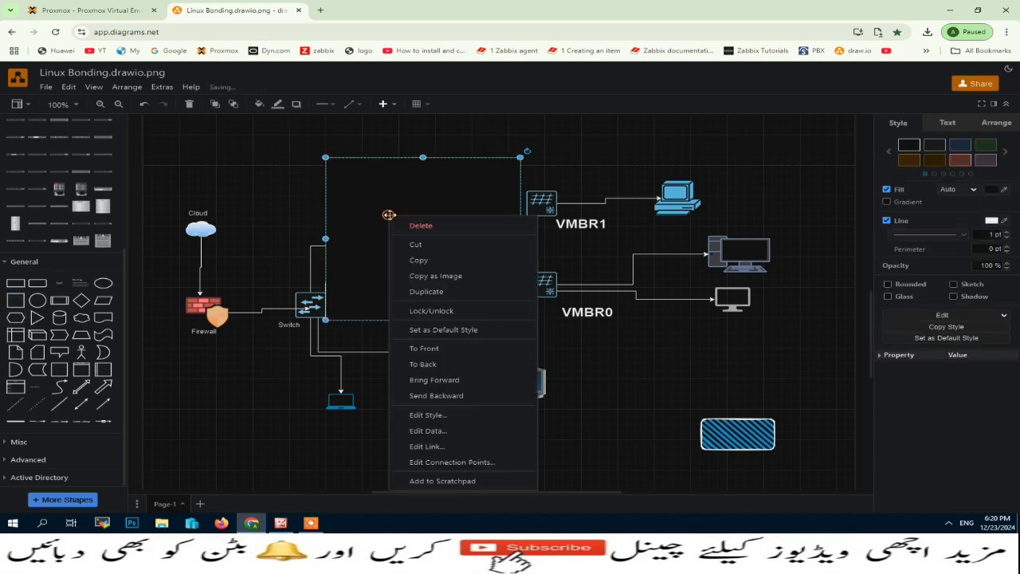
left_click(425, 365)
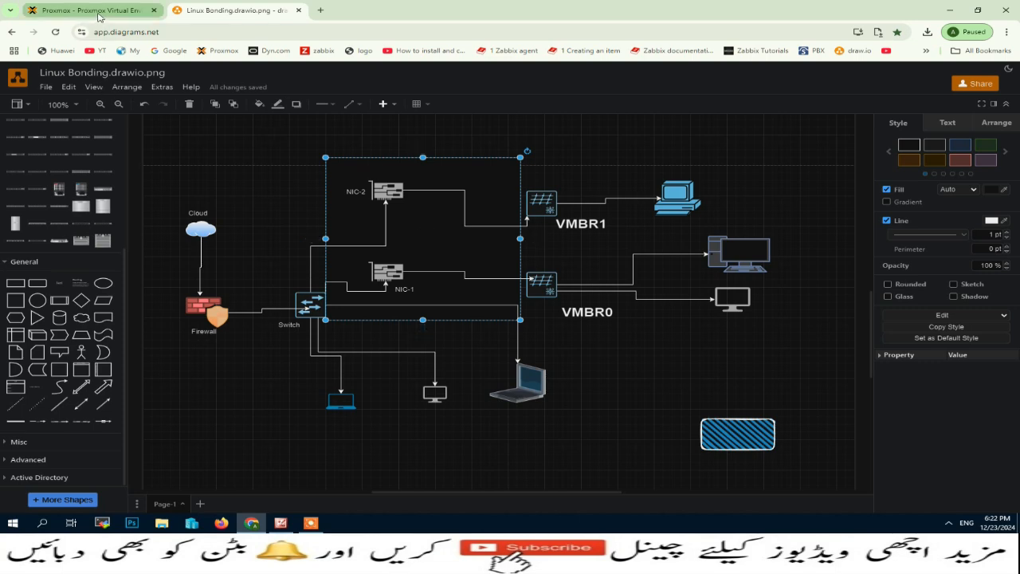
Set the mode of bond0 to active-backup in Proxmox and compare it with the network diagram.
left_click(98, 18)
left_click(676, 271)
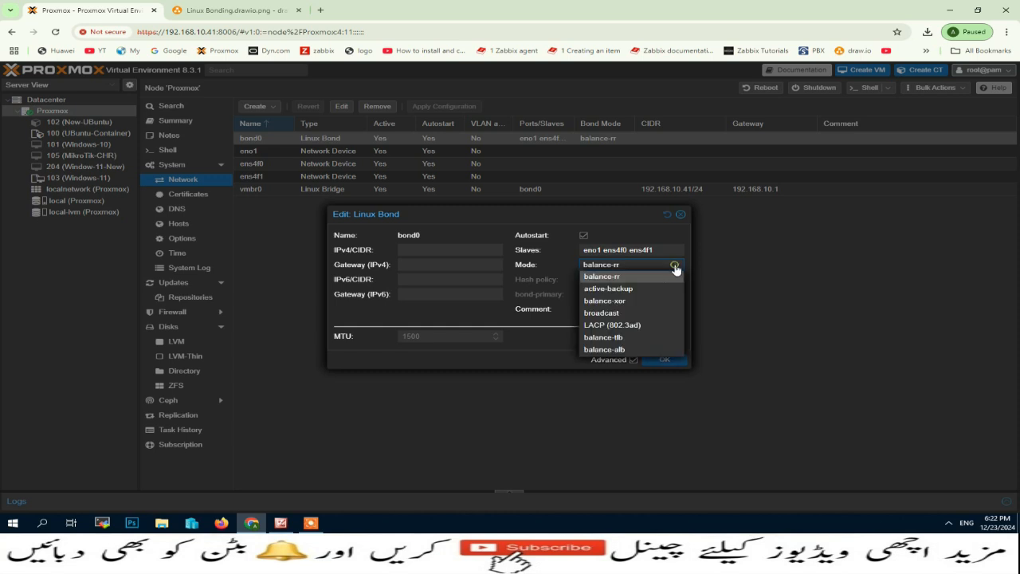
left_click(609, 288)
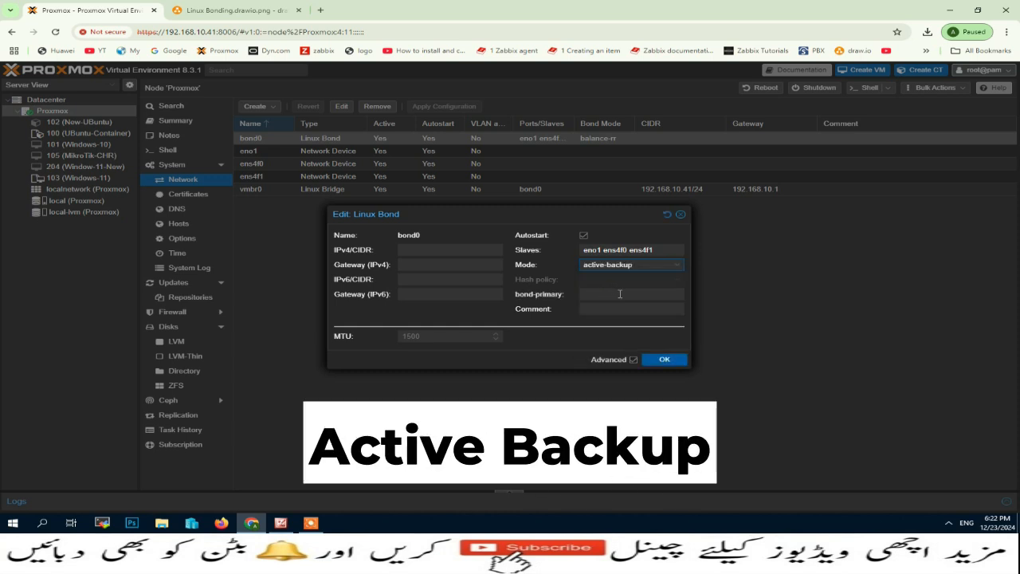
left_click(224, 14)
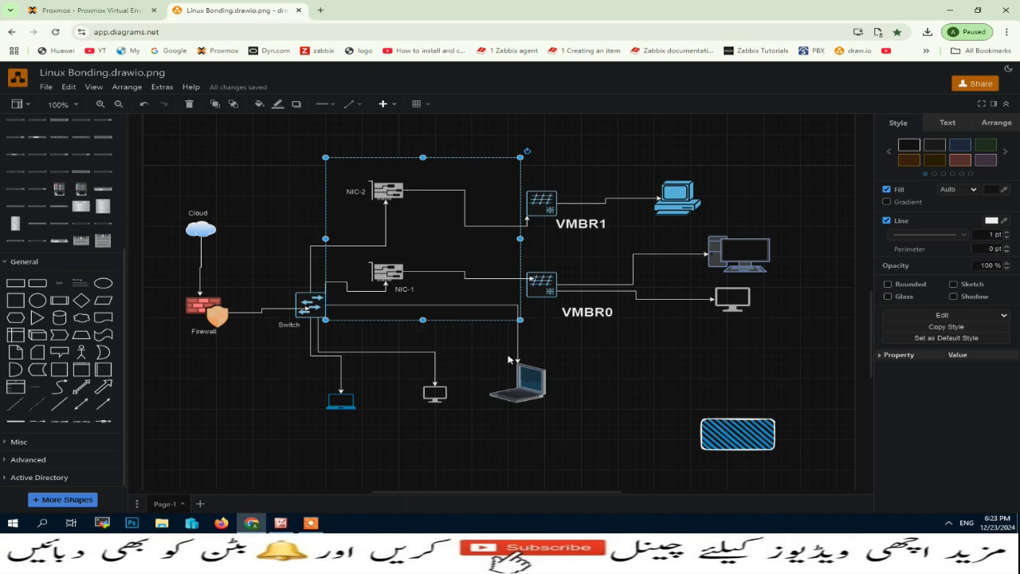
Set the mode of bond0 to balance-xor in Proxmox and check the available hash policies.
left_click(138, 10)
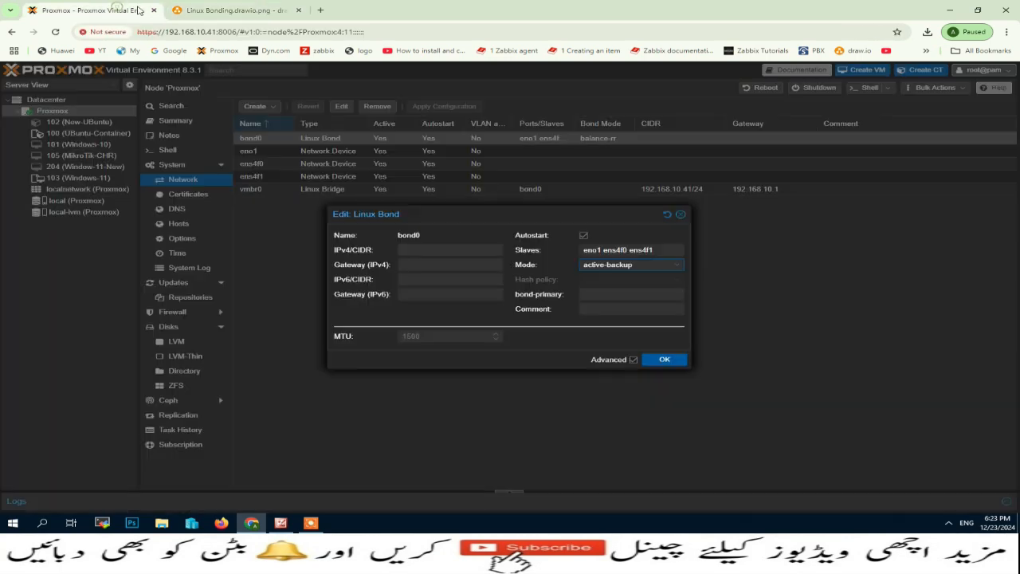
left_click(677, 267)
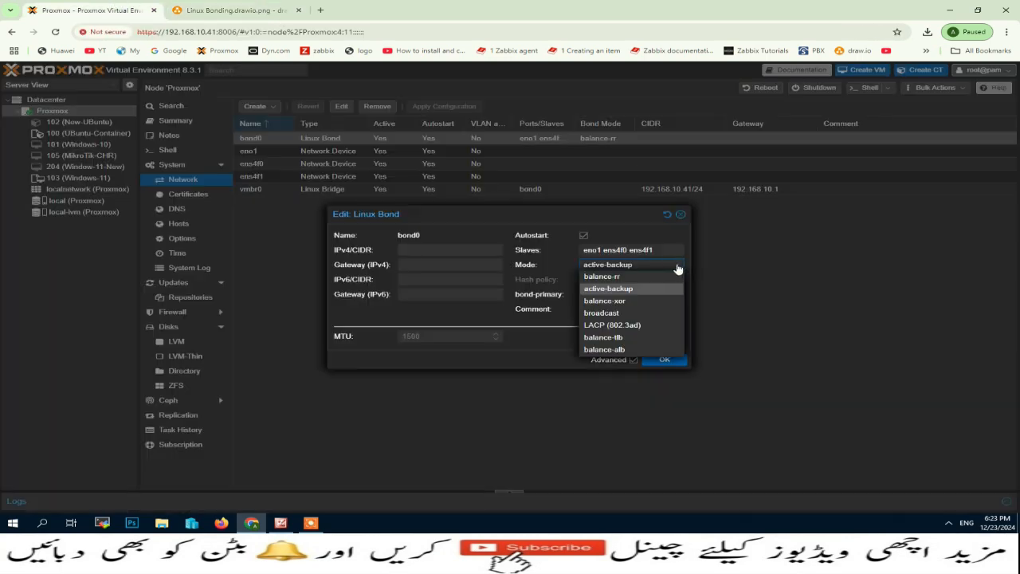
left_click(633, 303)
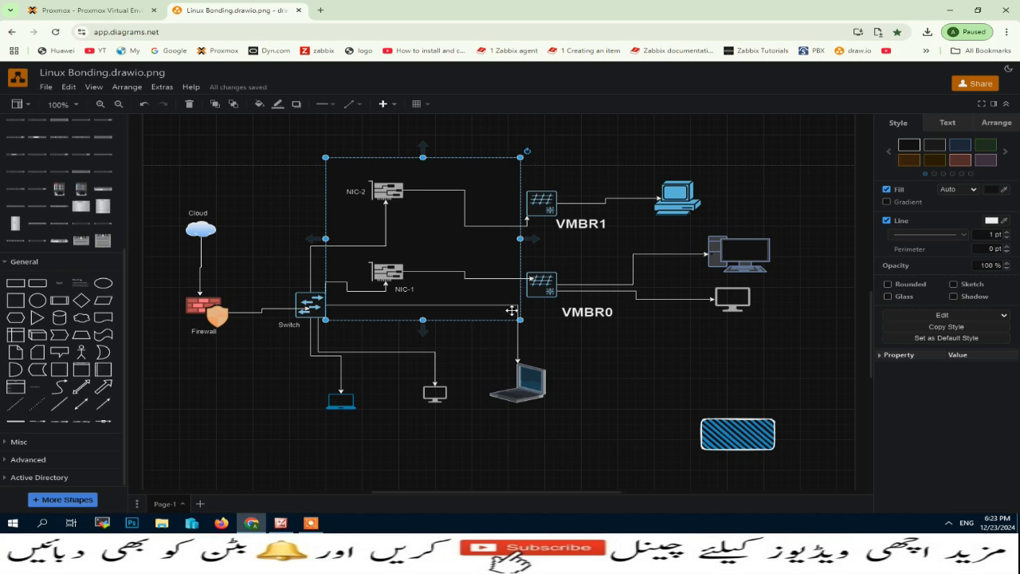
left_click(120, 10)
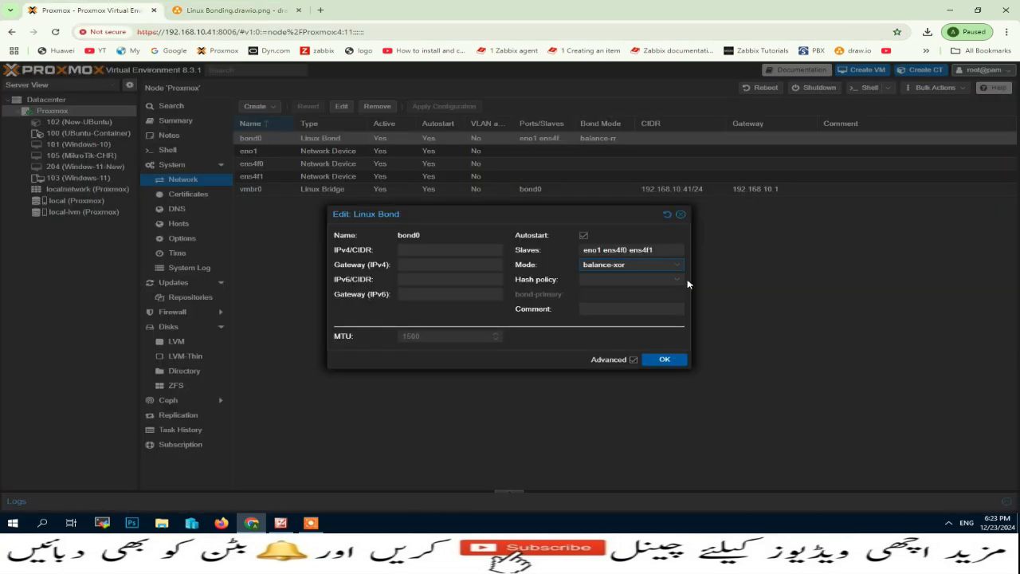
left_click(678, 280)
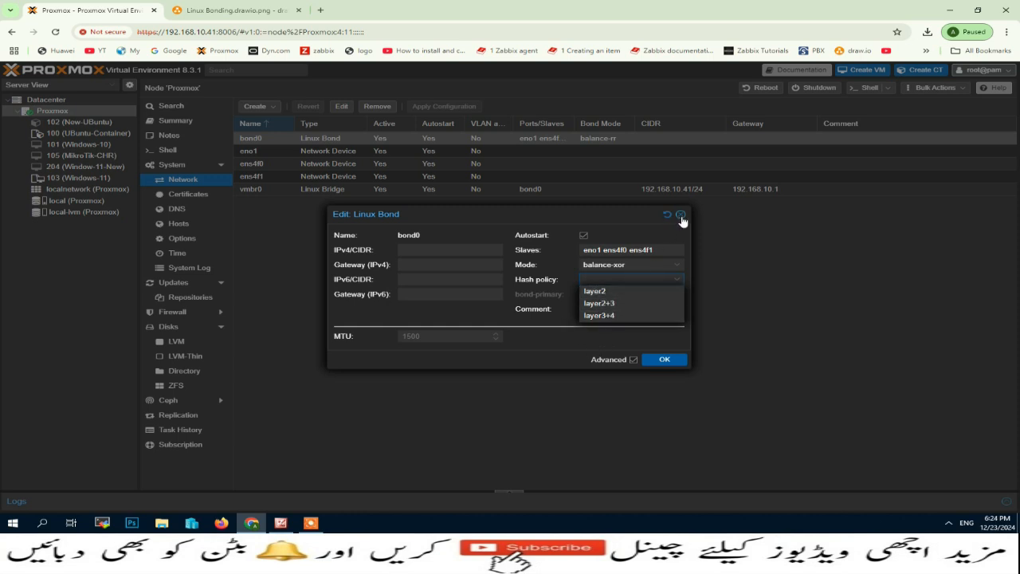
Set the mode of bond0 to broadcast.
left_click(677, 264)
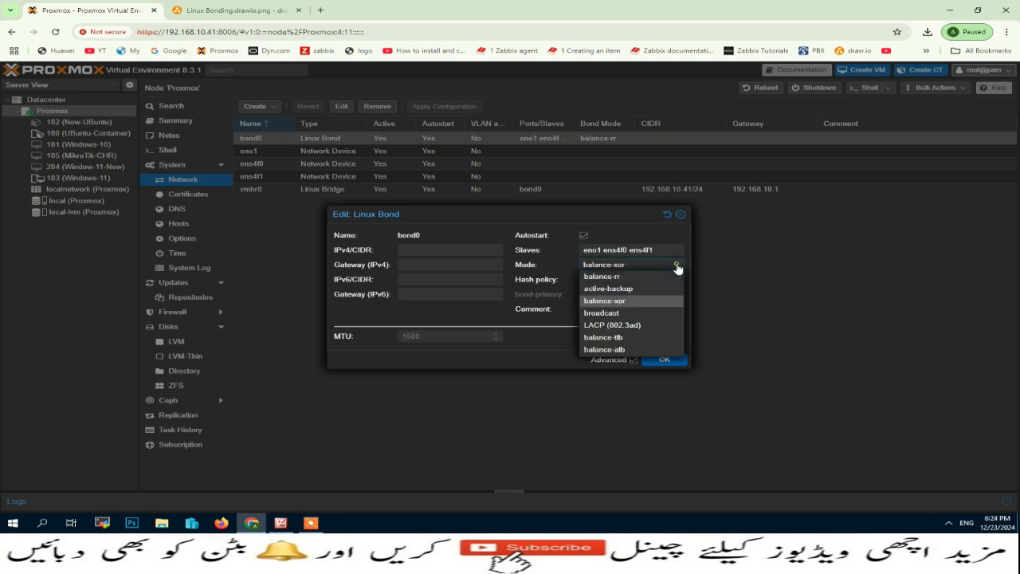
left_click(598, 313)
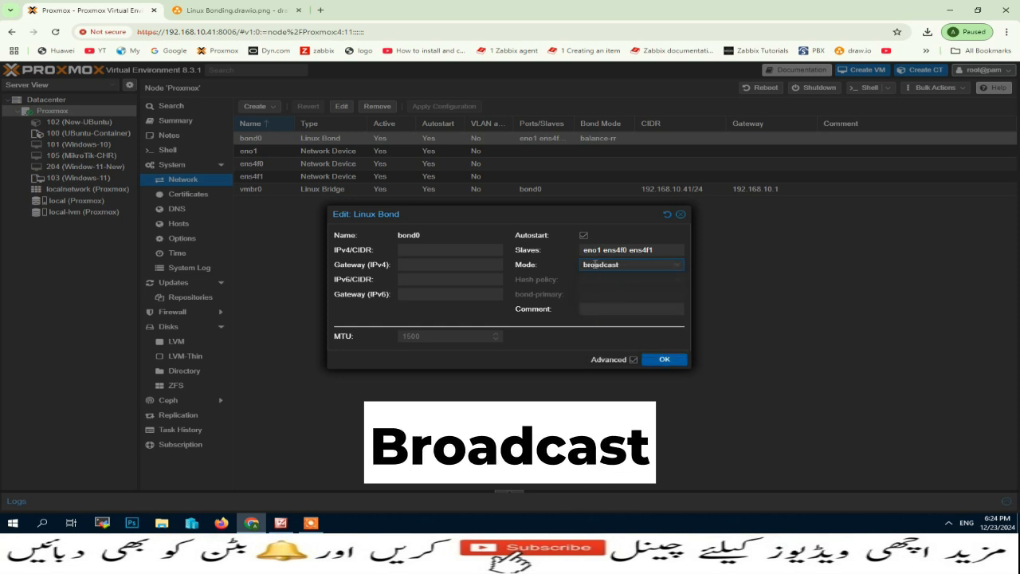
Switch to the draw.io diagram and move the striped blue rectangle next to the blue laptop below the switch.
left_click(235, 10)
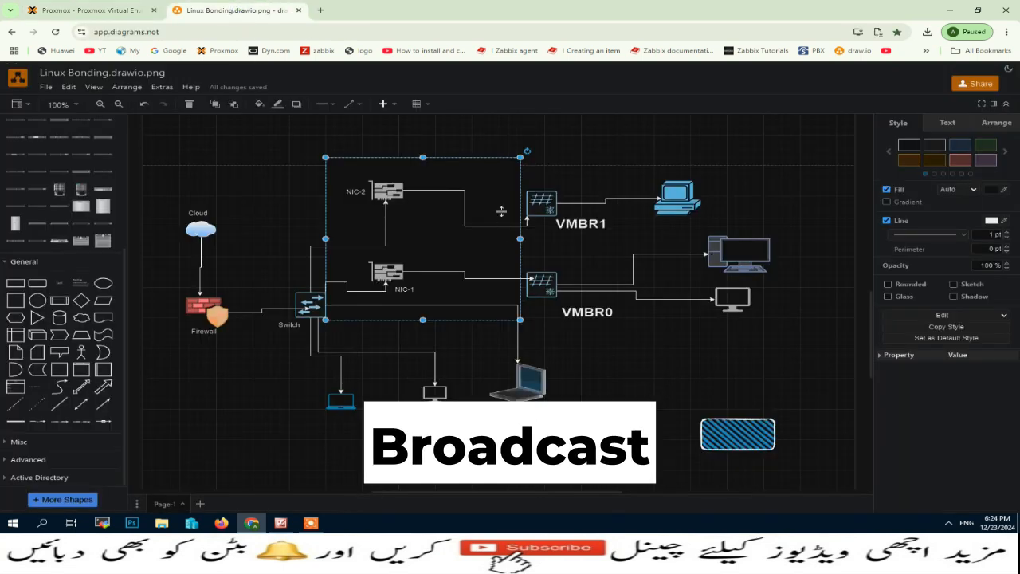
mouse_move(732, 436)
left_mouse_down()
mouse_move(667, 351)
mouse_move(648, 297)
mouse_move(708, 297)
mouse_move(390, 277)
mouse_move(447, 249)
mouse_move(438, 204)
mouse_move(388, 198)
mouse_move(303, 320)
mouse_move(334, 396)
mouse_move(271, 385)
mouse_move(244, 396)
left_mouse_up()
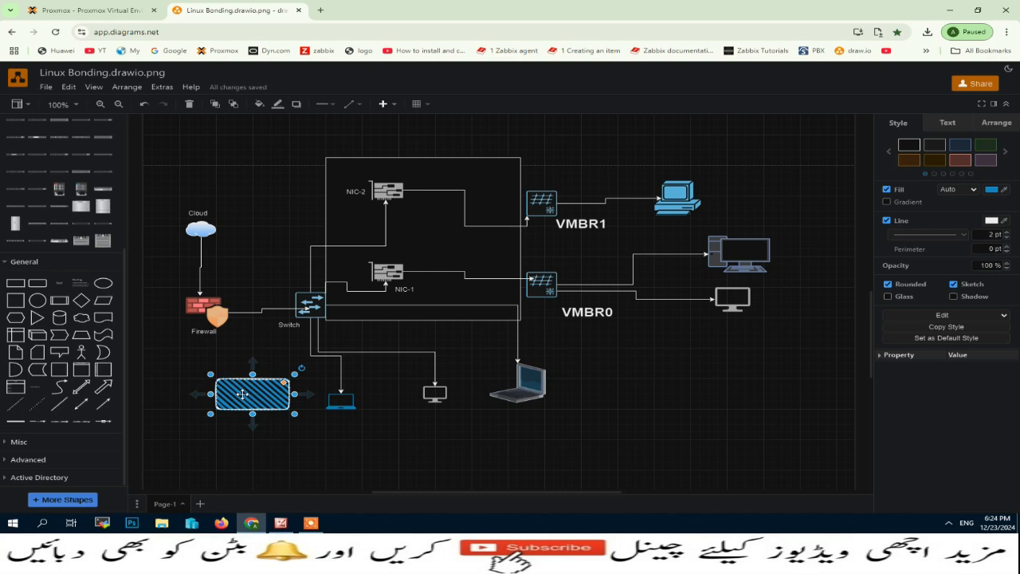
mouse_move(243, 394)
left_mouse_down()
mouse_move(609, 283)
mouse_move(645, 283)
mouse_move(500, 271)
mouse_move(350, 277)
mouse_move(323, 289)
mouse_move(302, 316)
mouse_move(313, 361)
mouse_move(271, 387)
left_mouse_up()
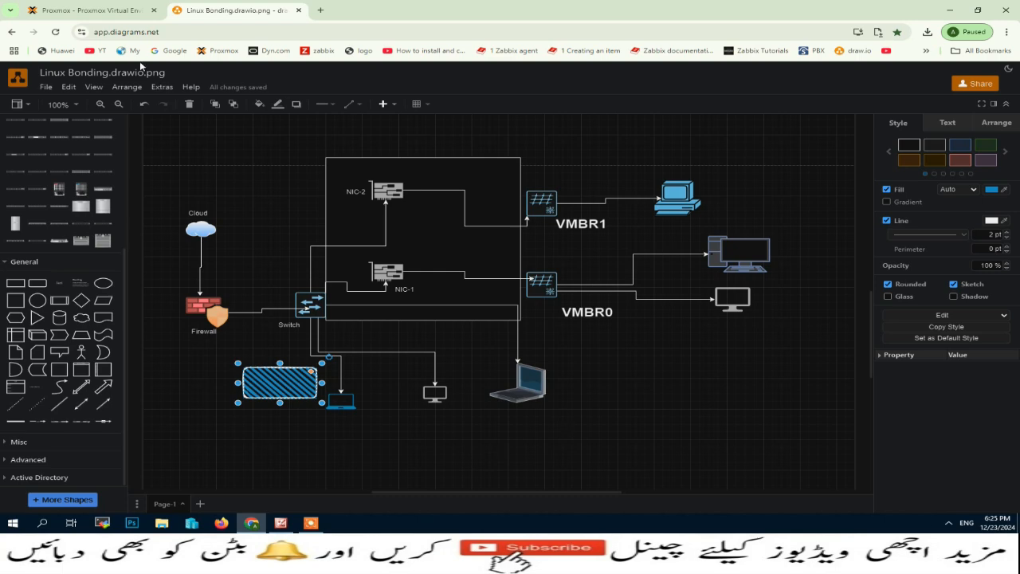
Return to Proxmox, set the mode of bond0 to LACP (802.3ad) and check its hash policy options.
left_click(99, 11)
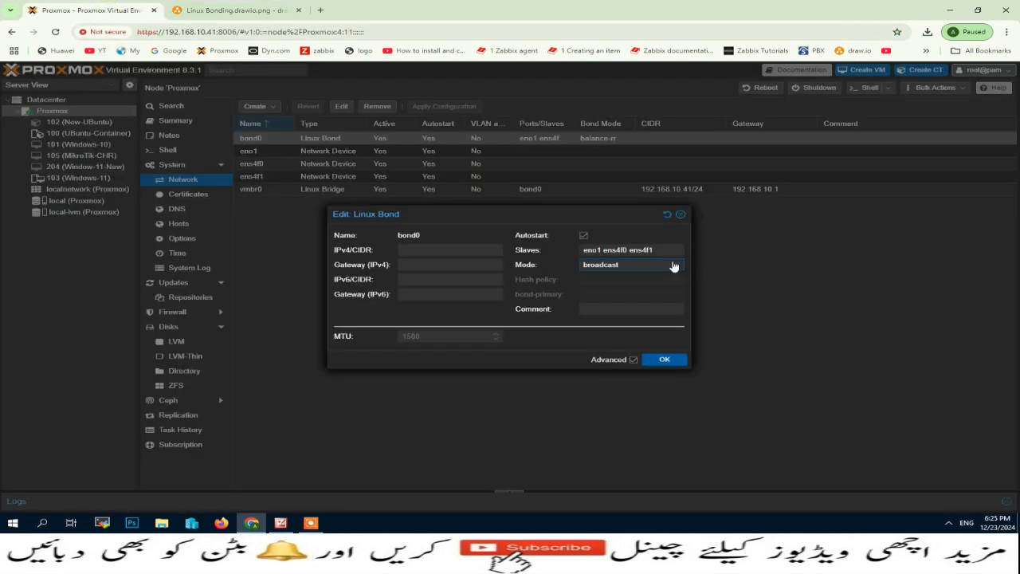
left_click(674, 266)
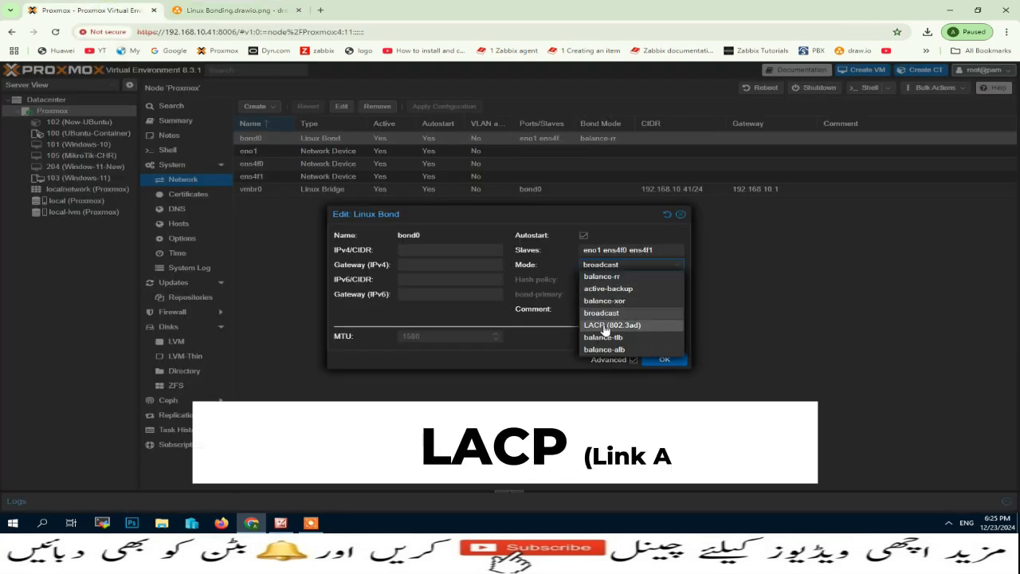
left_click(605, 325)
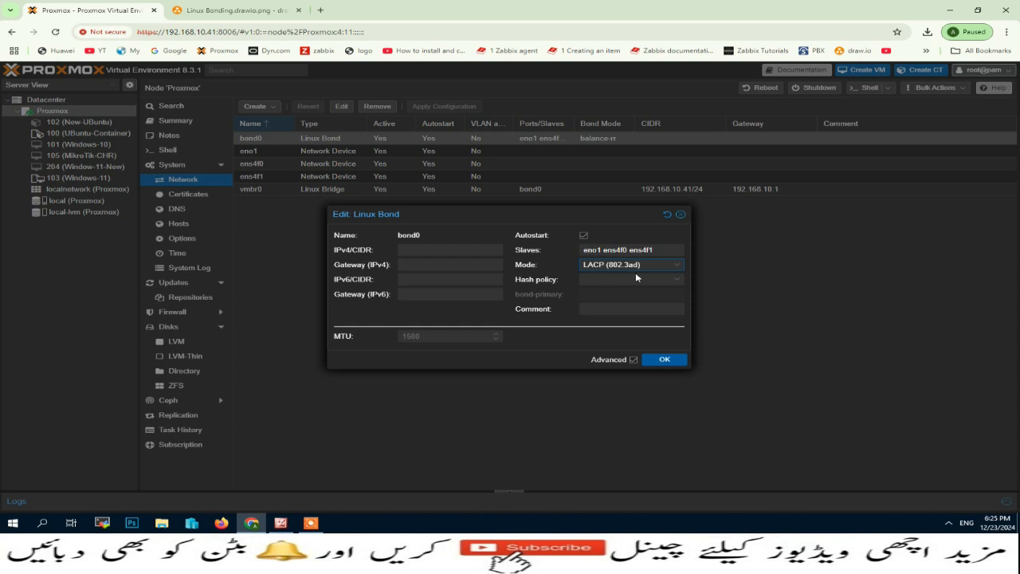
left_click(676, 280)
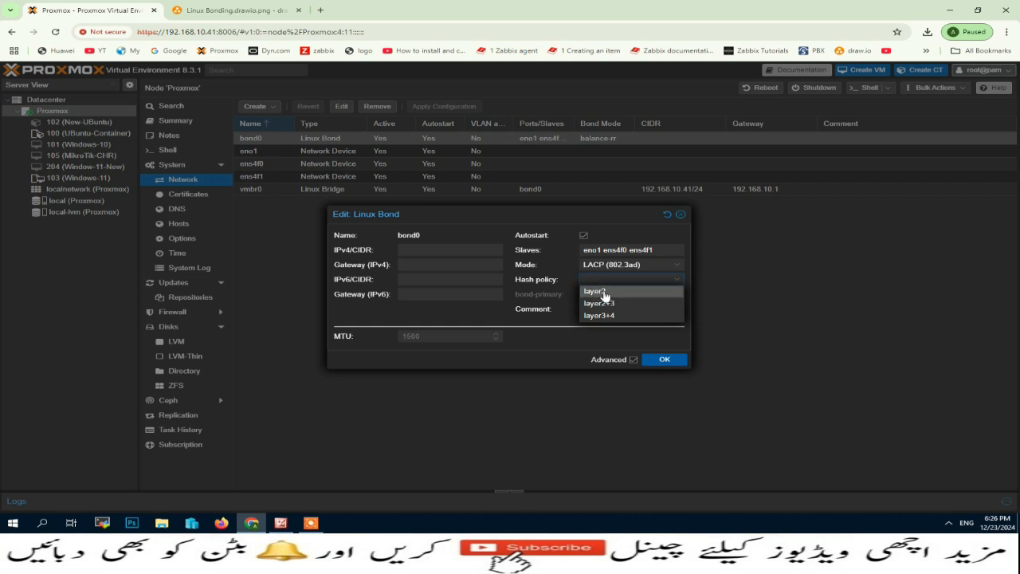
left_click(567, 331)
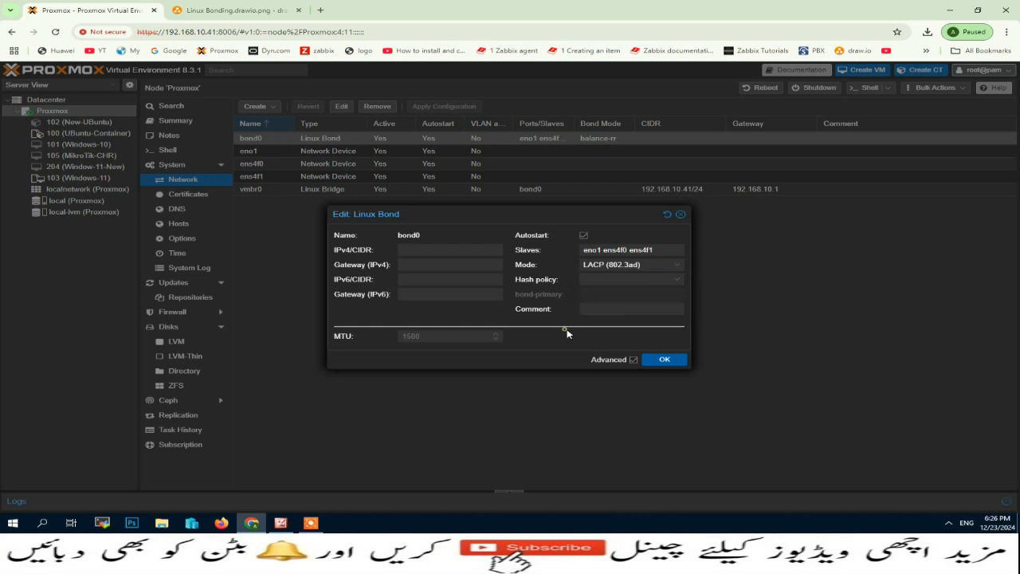
Set the mode of bond0 to balance-tlb and examine the NIC-1 and NIC-2 paths in the draw.io diagram.
left_click(679, 265)
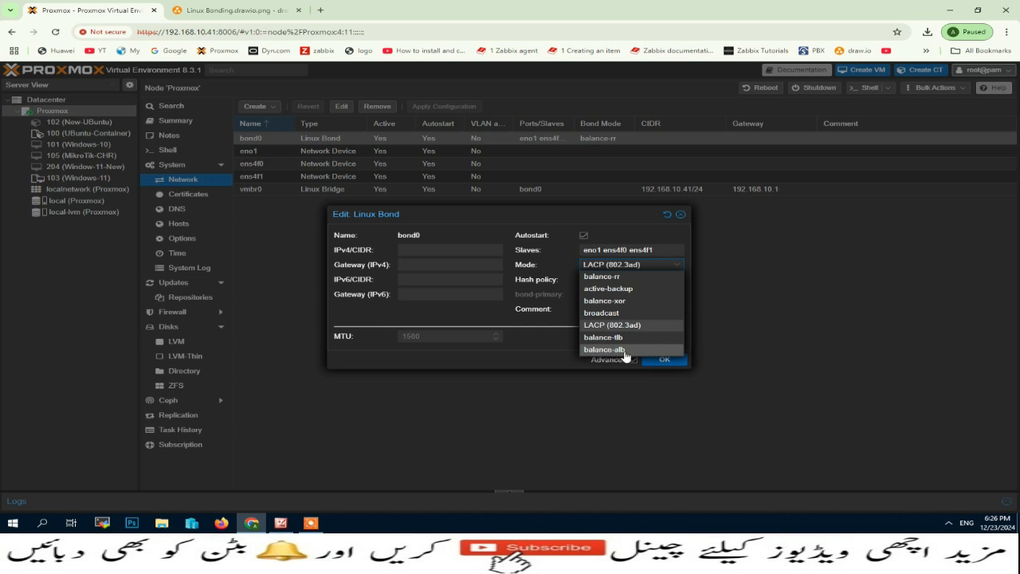
left_click(620, 338)
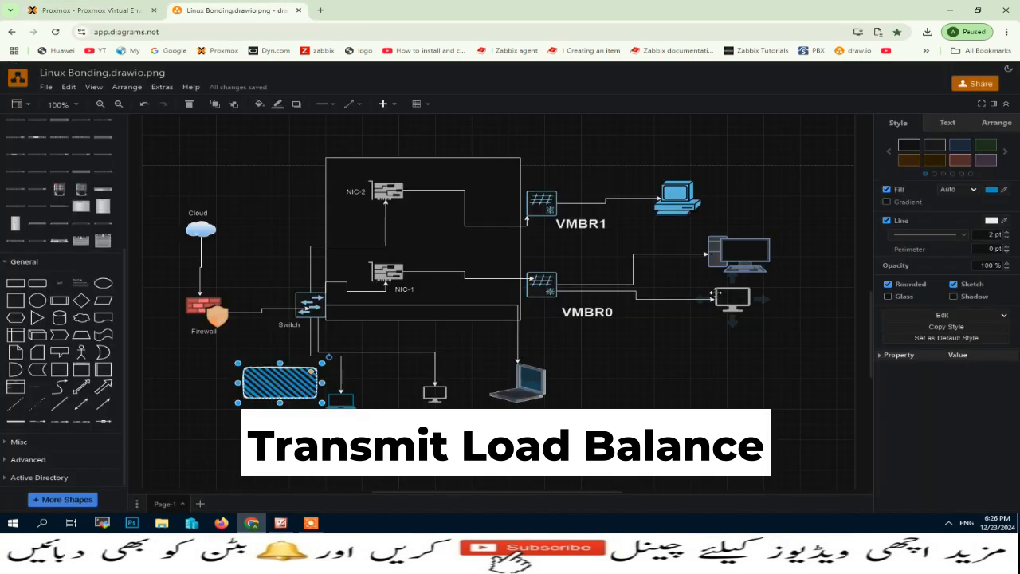
left_click(714, 293)
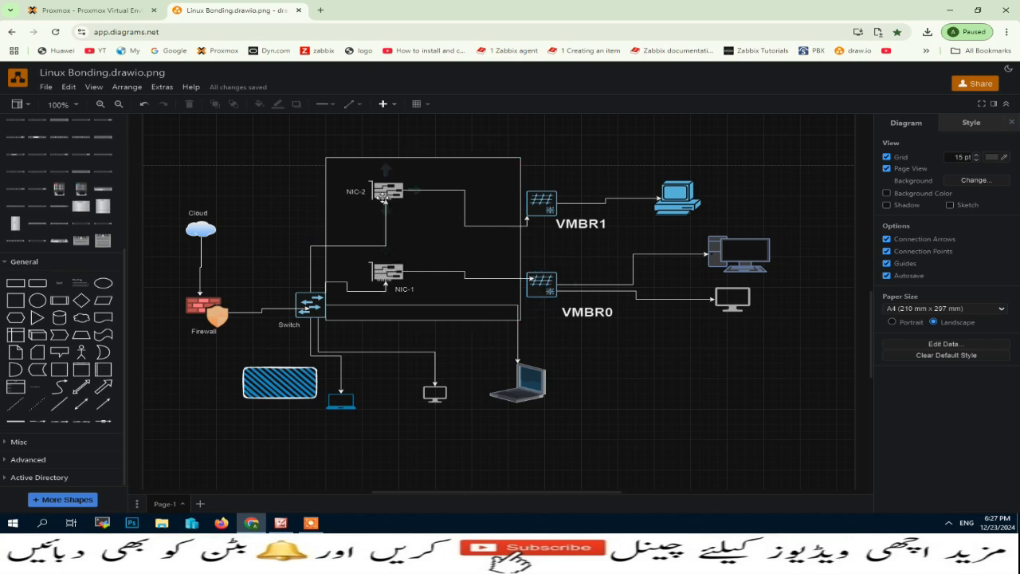
left_click(433, 280)
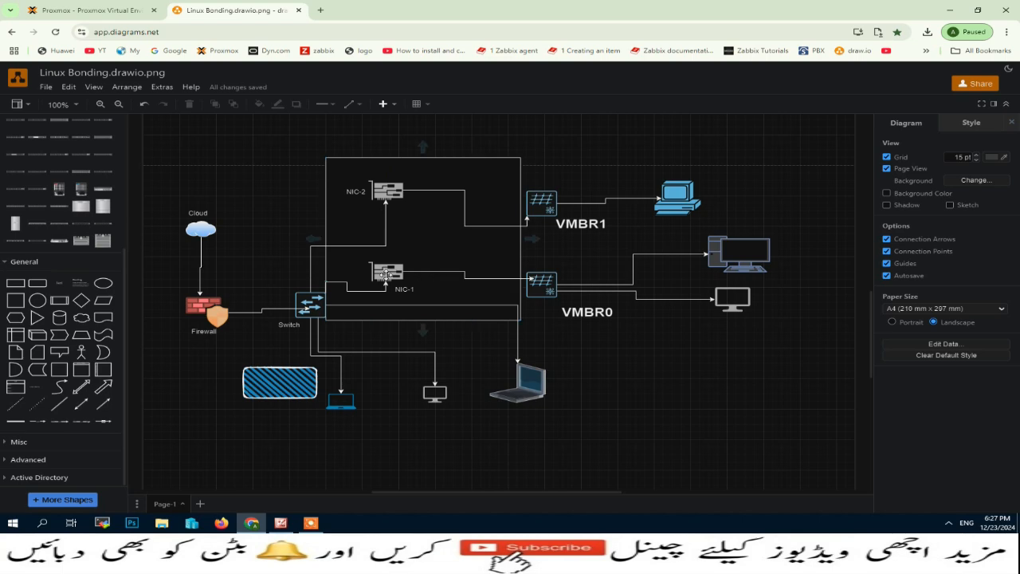
left_click(667, 290)
left_click(402, 264)
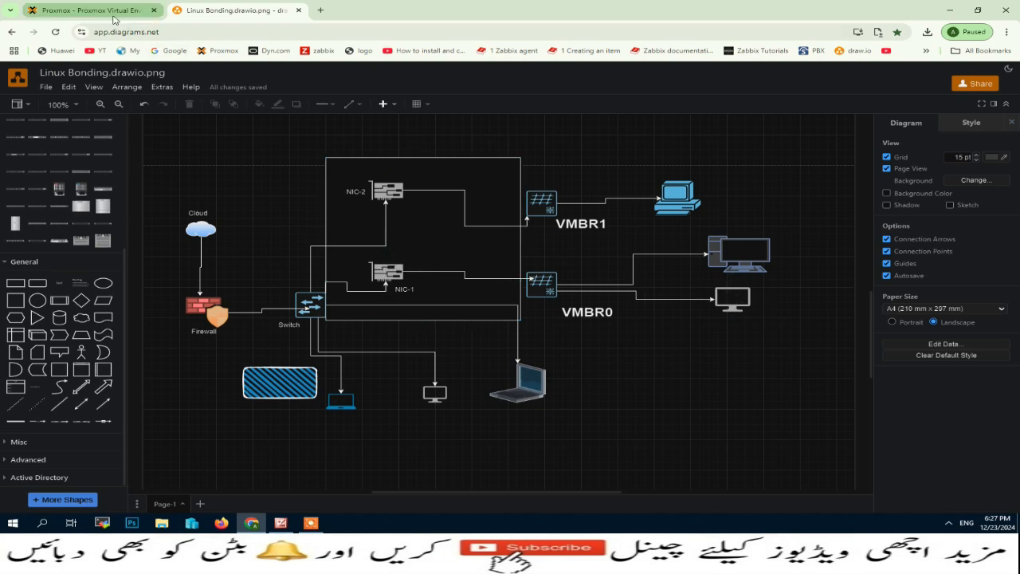
Return to Proxmox and set the mode of bond0 to balance-alb.
left_click(112, 11)
left_click(676, 268)
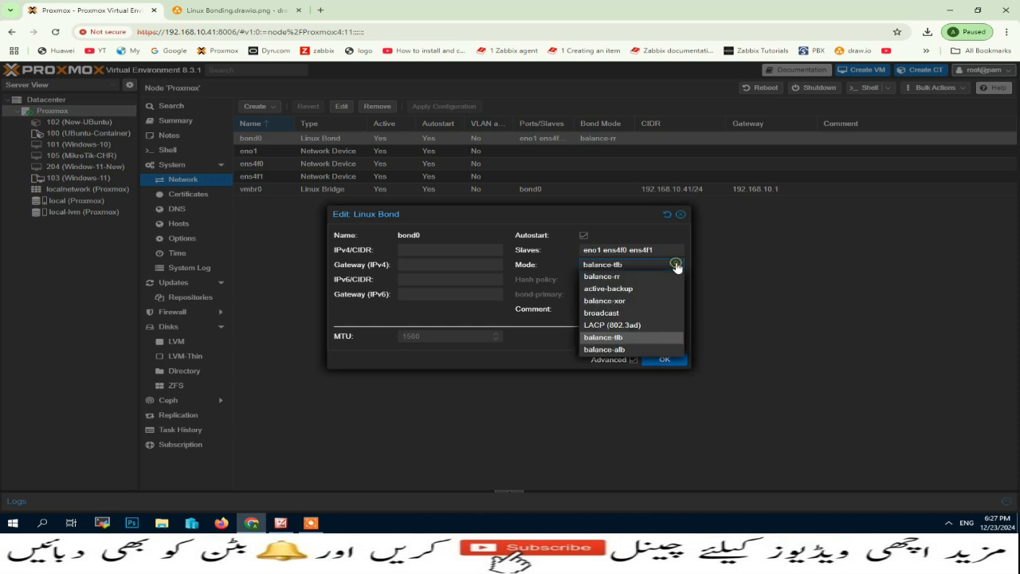
left_click(603, 355)
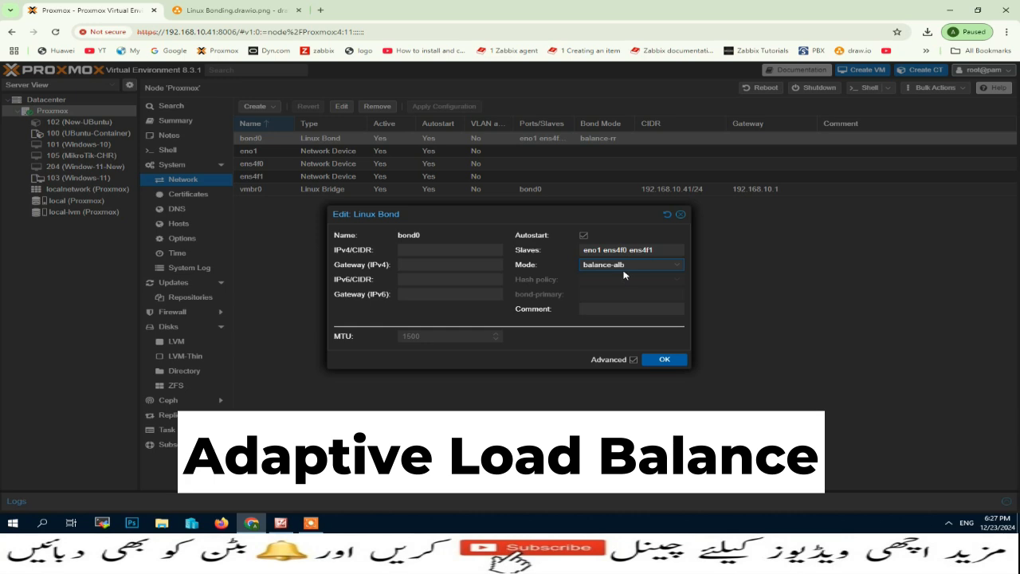
Examine the connections from the switch to the two NICs in the draw.io diagram, and return to Proxmox.
left_click(232, 10)
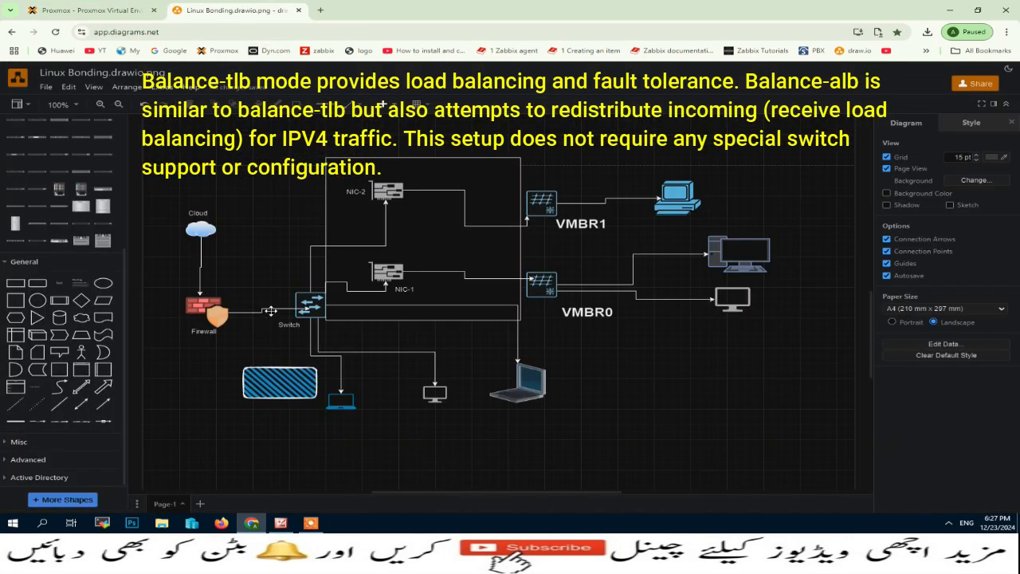
left_click(311, 304)
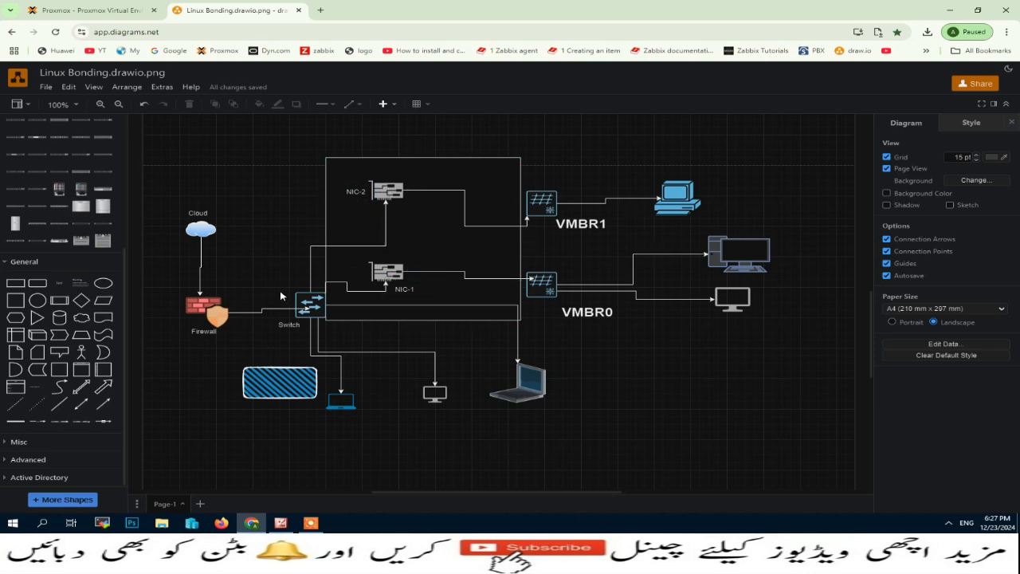
left_click(396, 197)
left_click(377, 191)
left_click(437, 317)
left_click(114, 10)
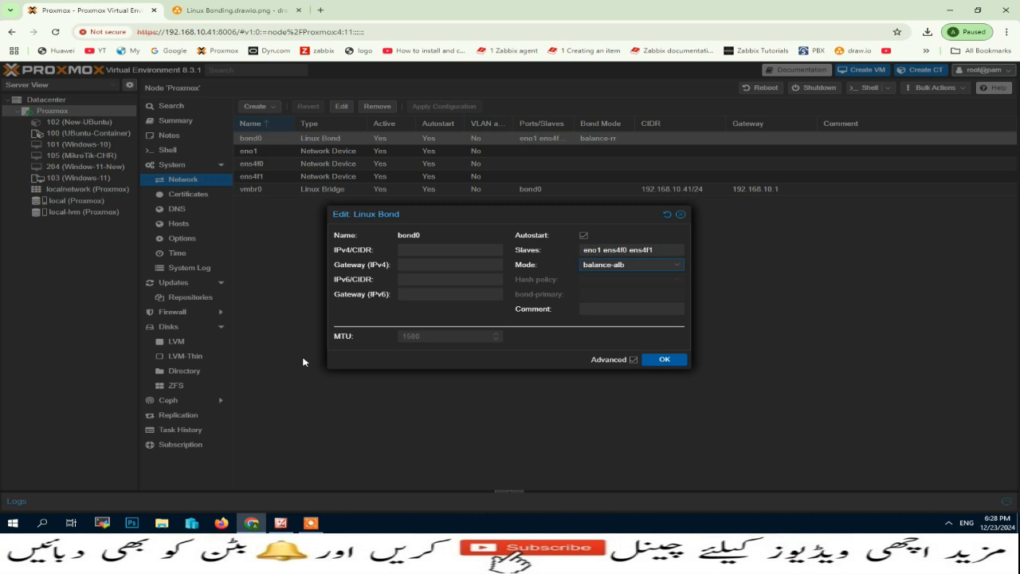
Save the bond0 settings with the chosen mode and apply the pending network configuration.
left_click(674, 268)
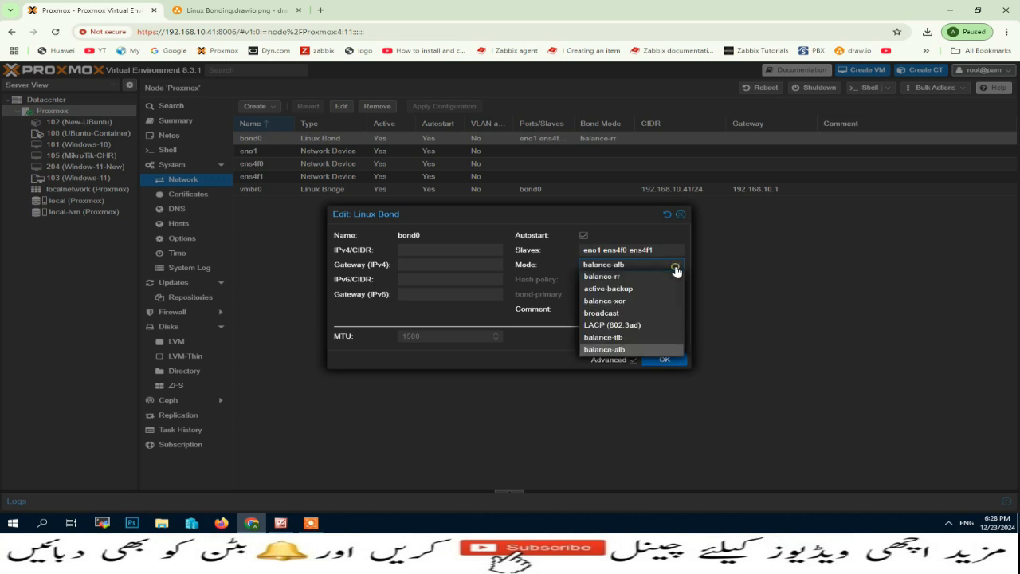
left_click(740, 285)
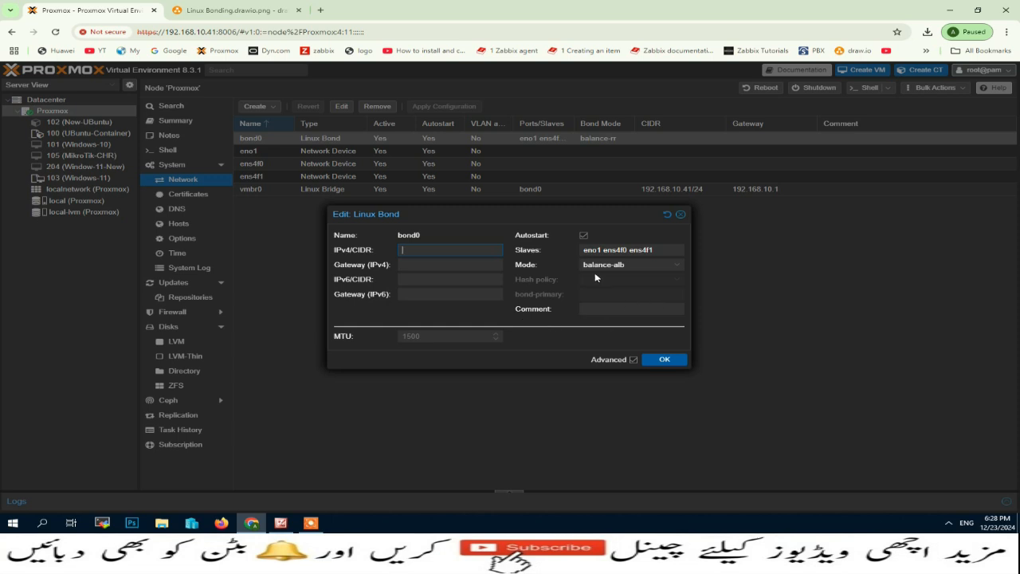
left_click(668, 360)
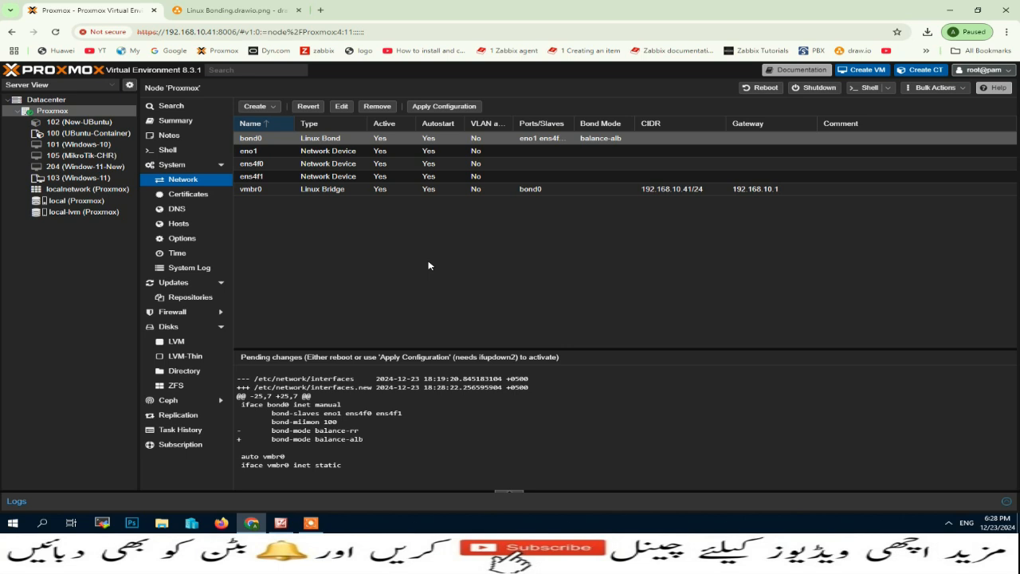
left_click(449, 107)
left_click(490, 310)
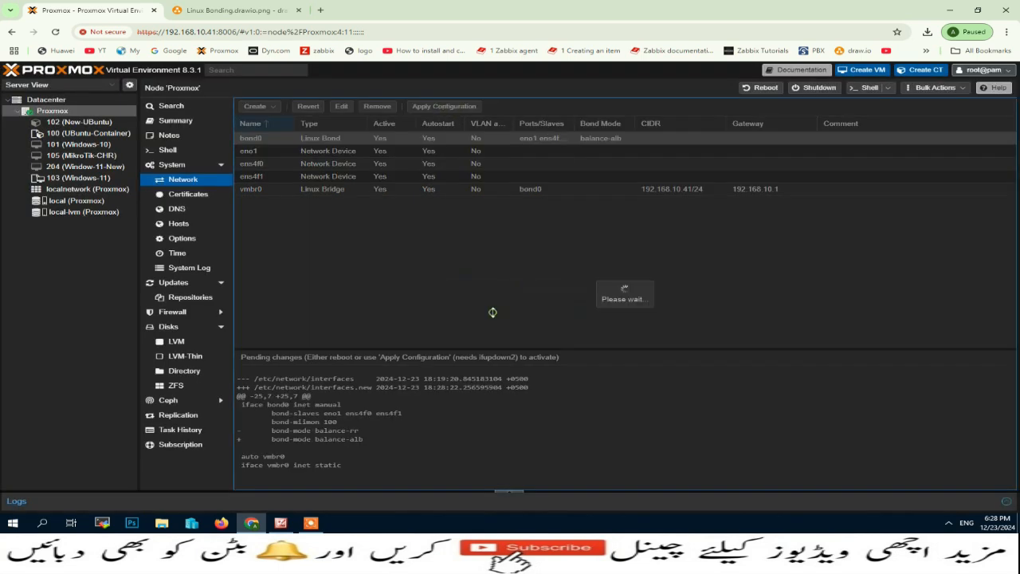